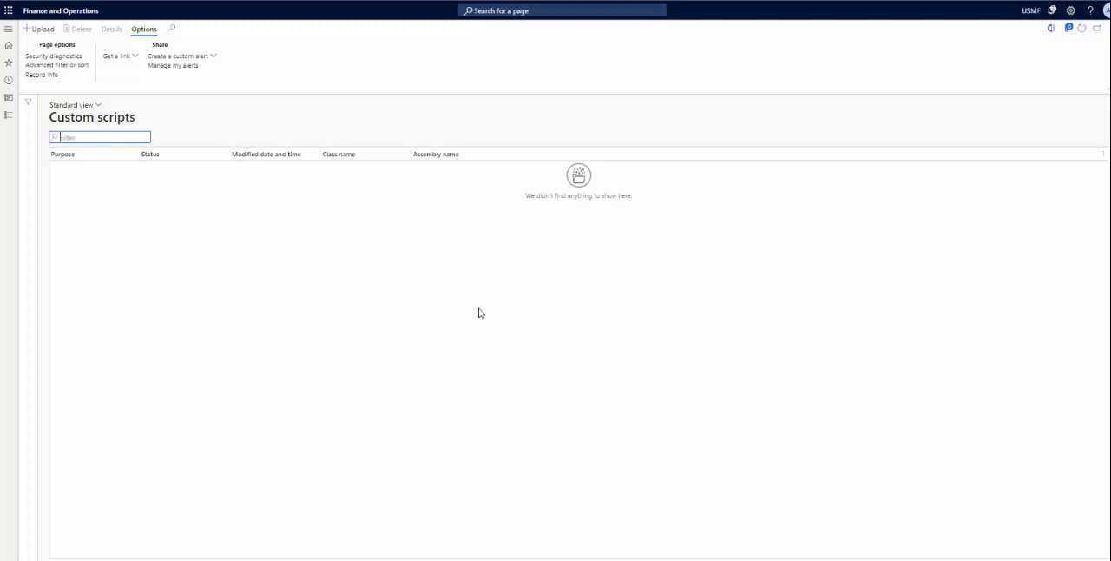
Step: Open the Invent Movement Requests page from the recently visited pages
click(7, 31)
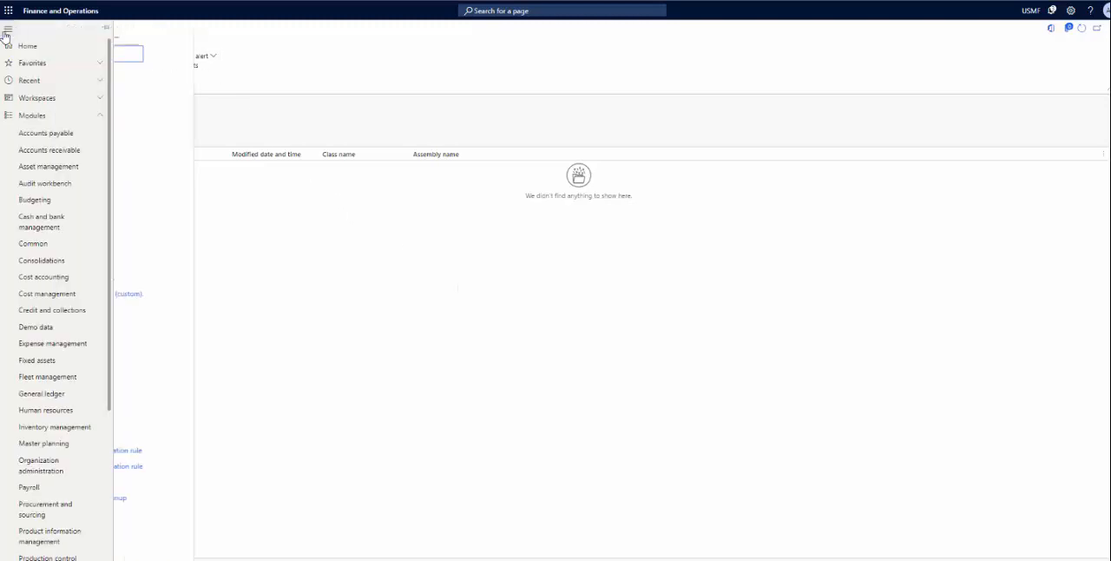
click(77, 84)
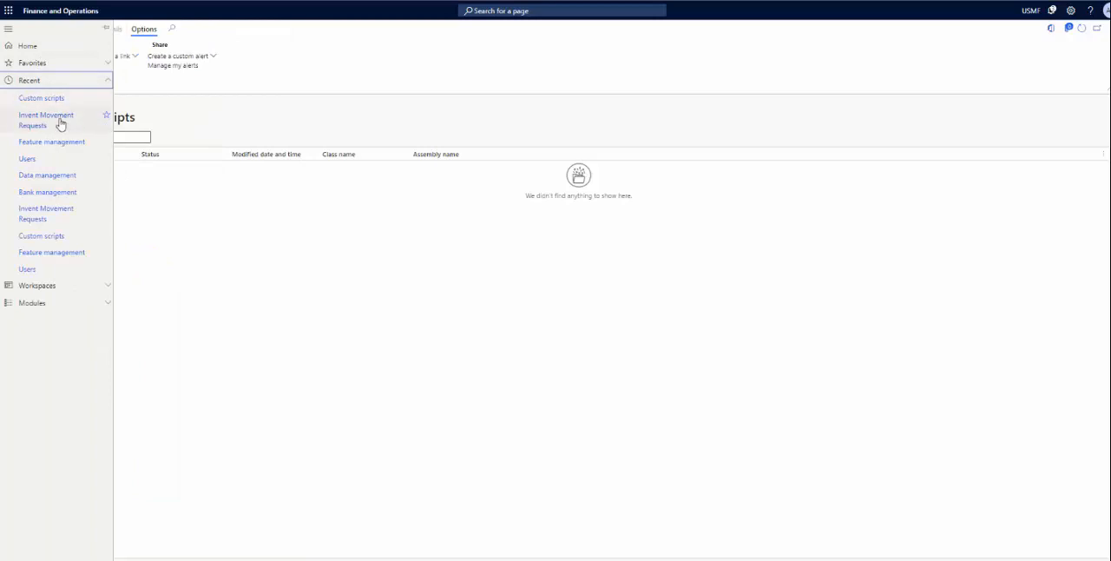
click(46, 120)
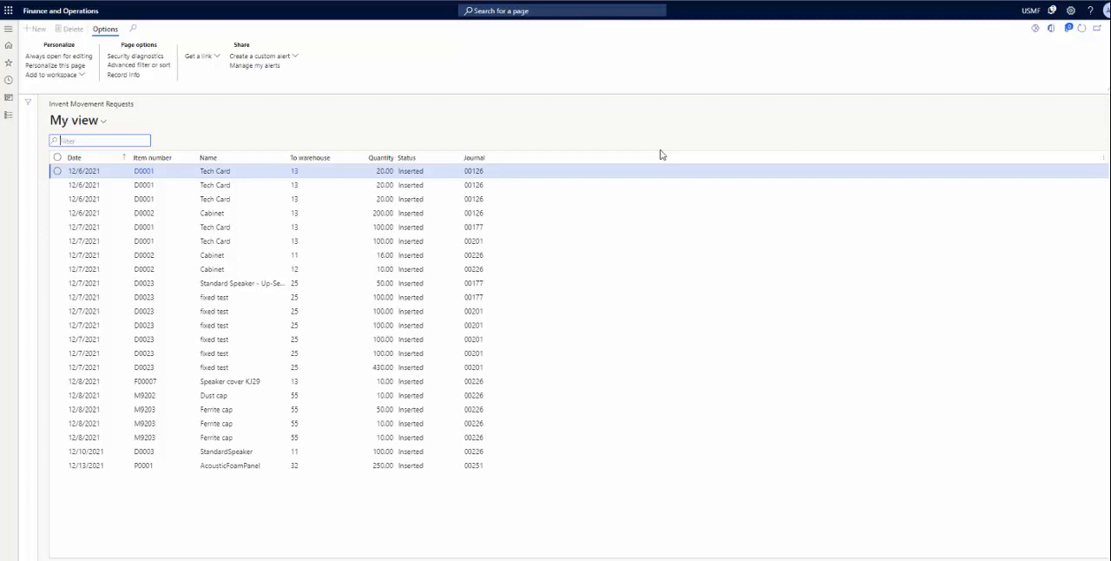
Step: Examine the status and destination warehouse of the Tech Card movement requests for item D0001
click(423, 173)
click(421, 185)
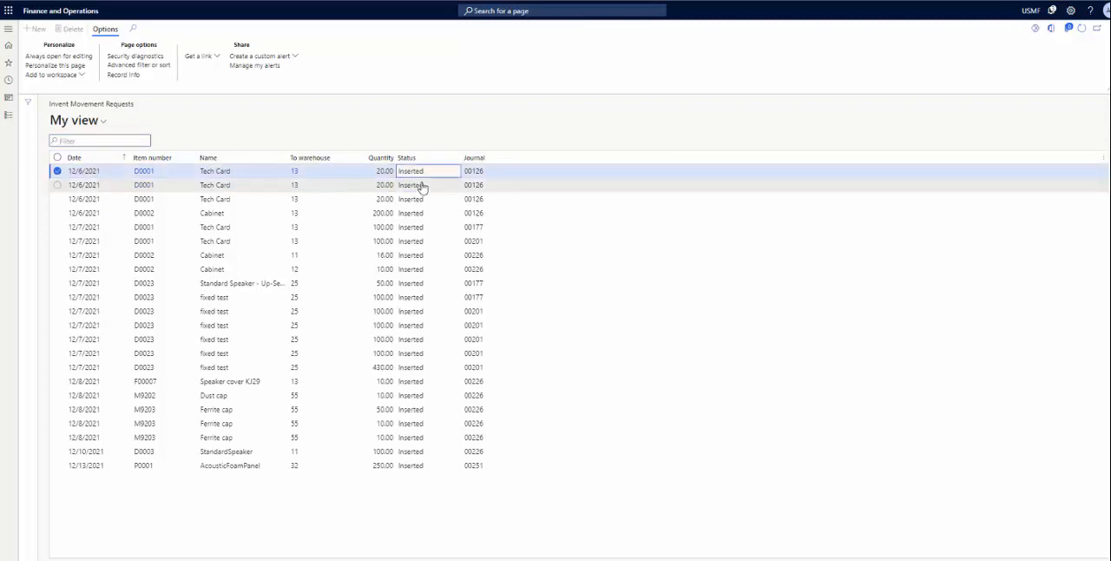
click(423, 201)
click(408, 243)
click(325, 244)
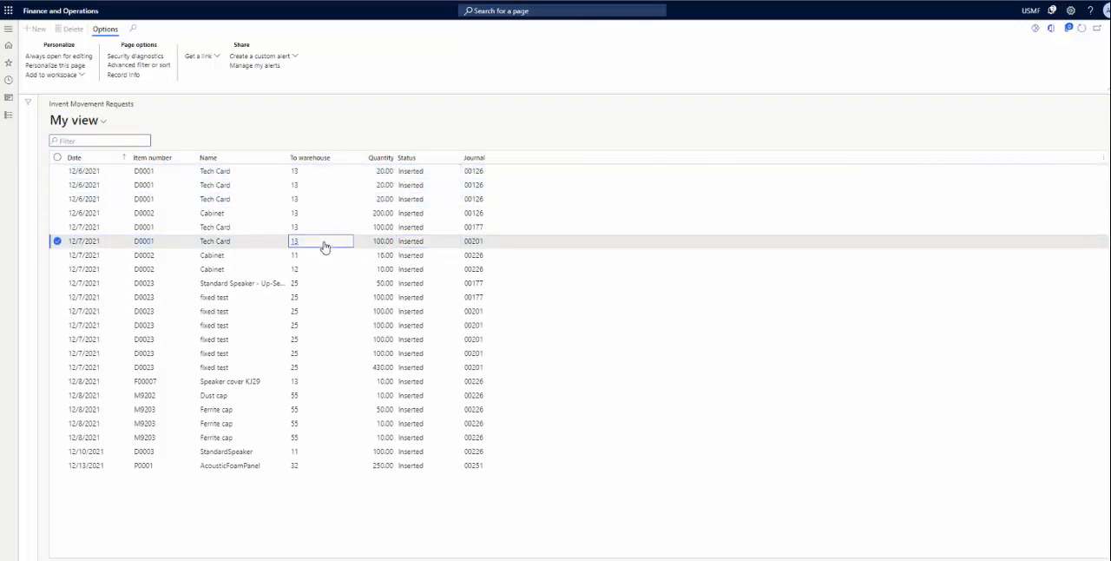
click(329, 199)
click(332, 185)
click(334, 173)
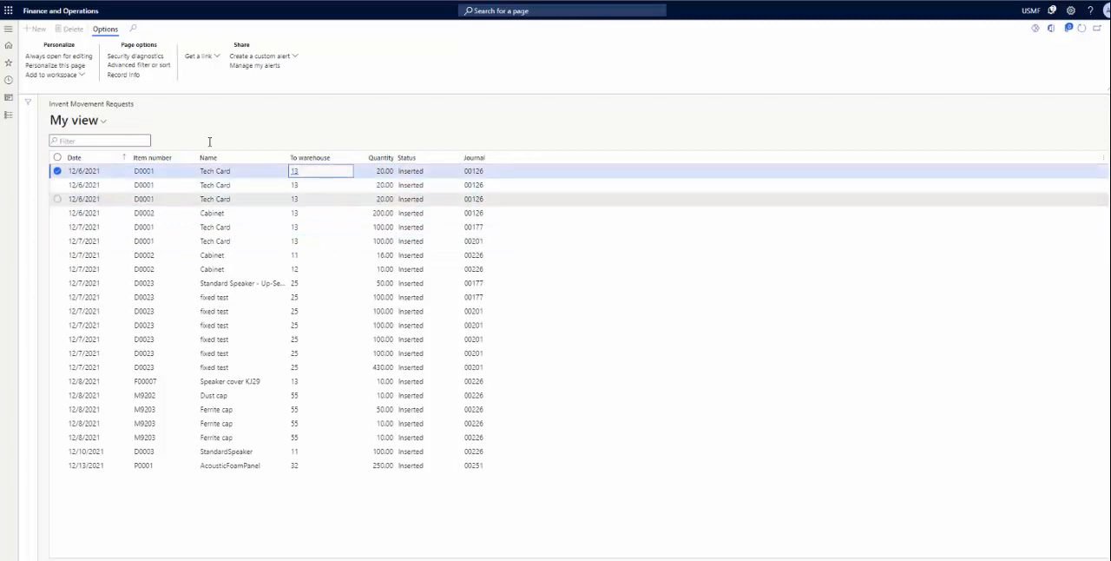
Step: Check the item name of the first movement request and view the details of its destination warehouse
click(246, 170)
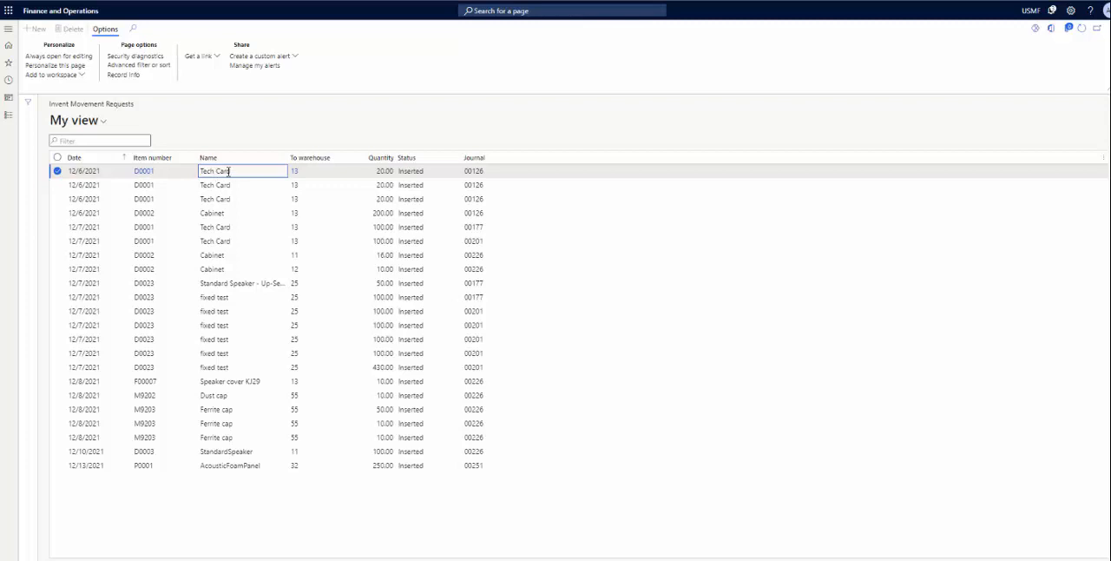
drag(231, 171, 195, 177)
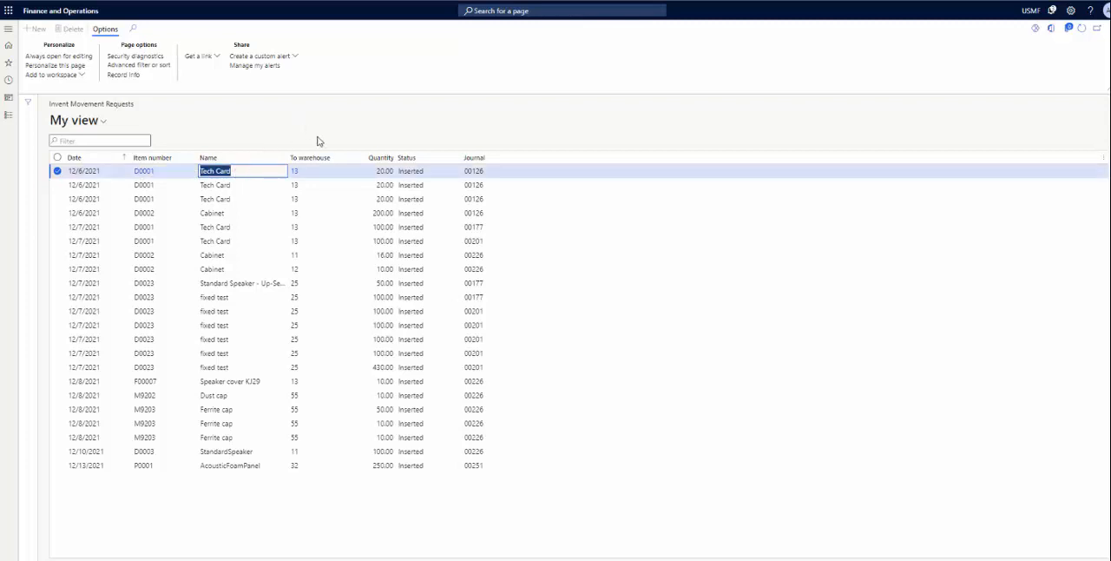
click(295, 174)
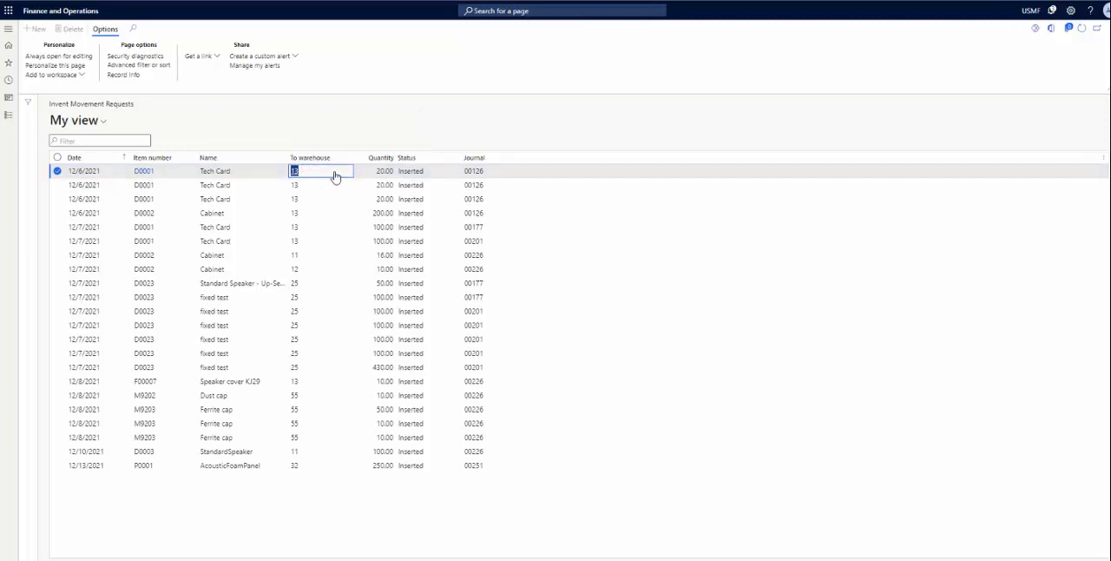
mouse_move(335, 177)
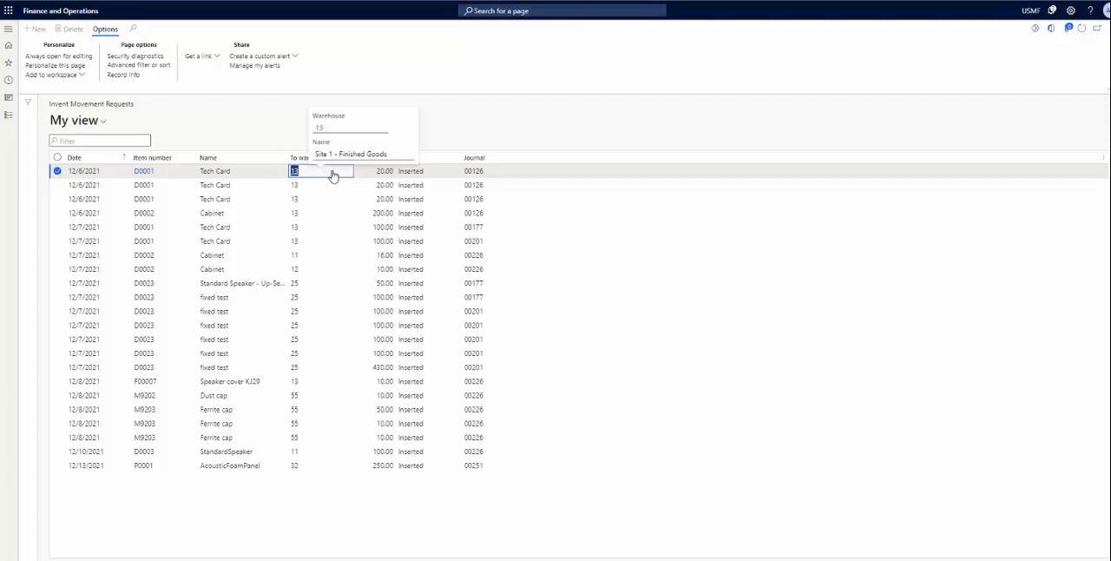
Step: Look through the names of the Tech Card and Cabinet requests, ending on the first record
click(242, 172)
click(244, 201)
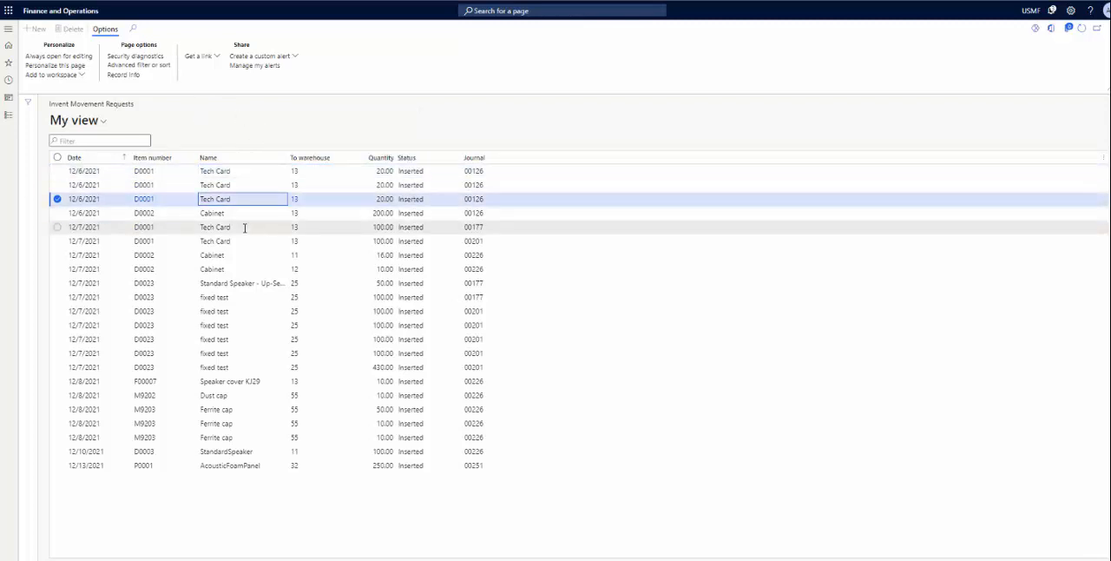
click(245, 227)
click(245, 242)
click(245, 266)
click(245, 254)
click(246, 241)
click(245, 227)
click(246, 213)
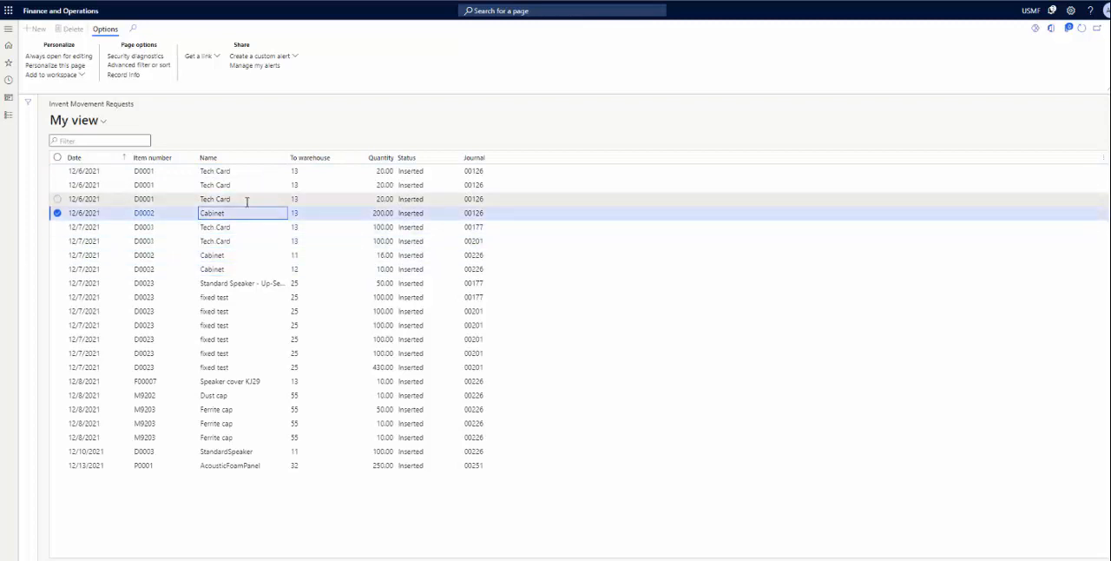
click(244, 199)
click(243, 185)
click(242, 172)
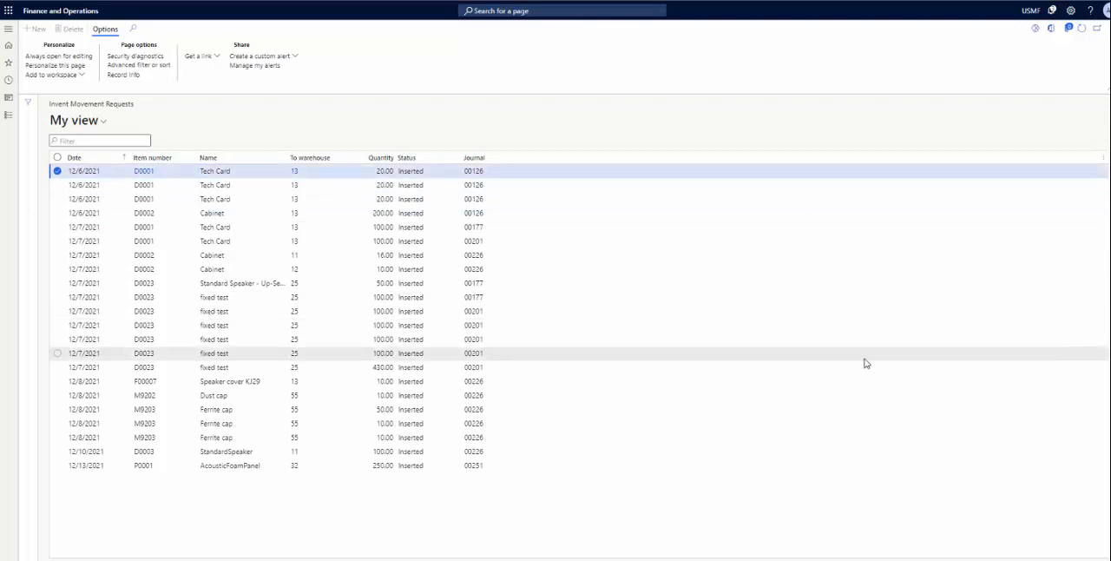
Step: Switch to Visual Studio and examine the OKMScriptTest class name, its InventMovementRequestPBI table variable and the recordset being updated
click(639, 558)
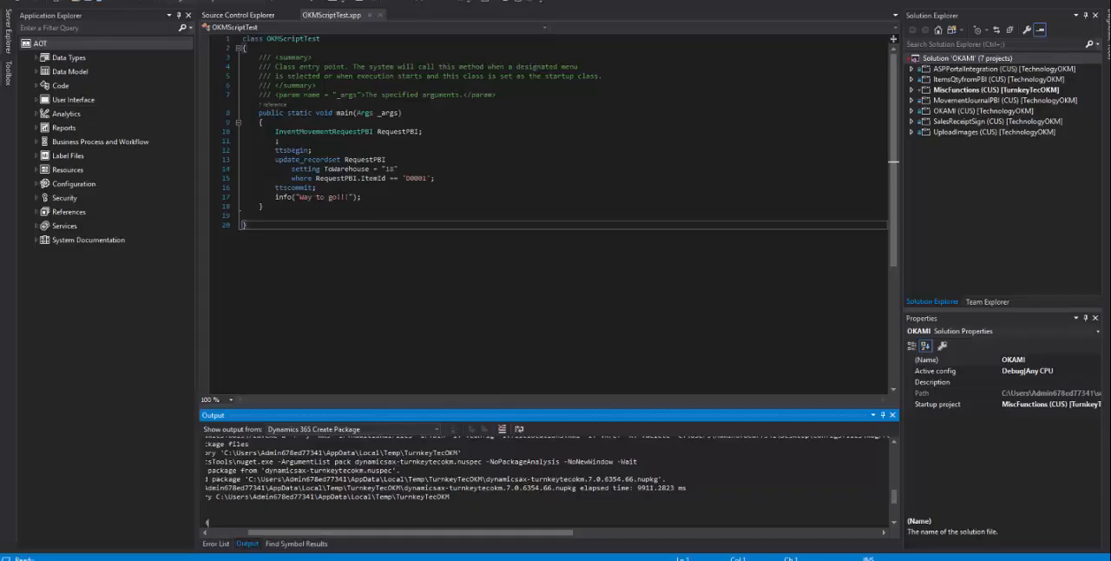
double_click(297, 39)
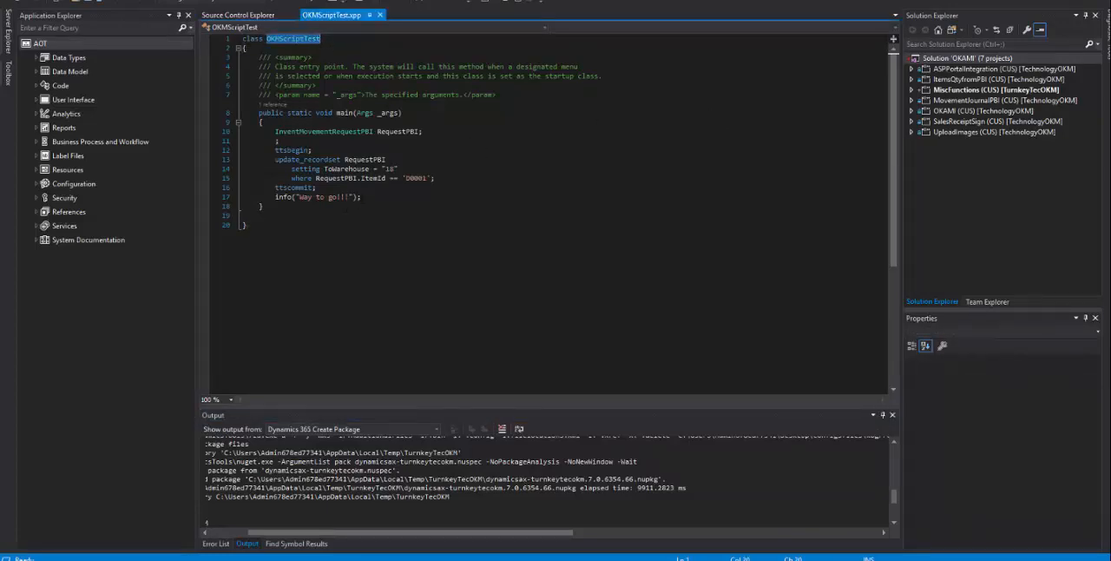
click(444, 123)
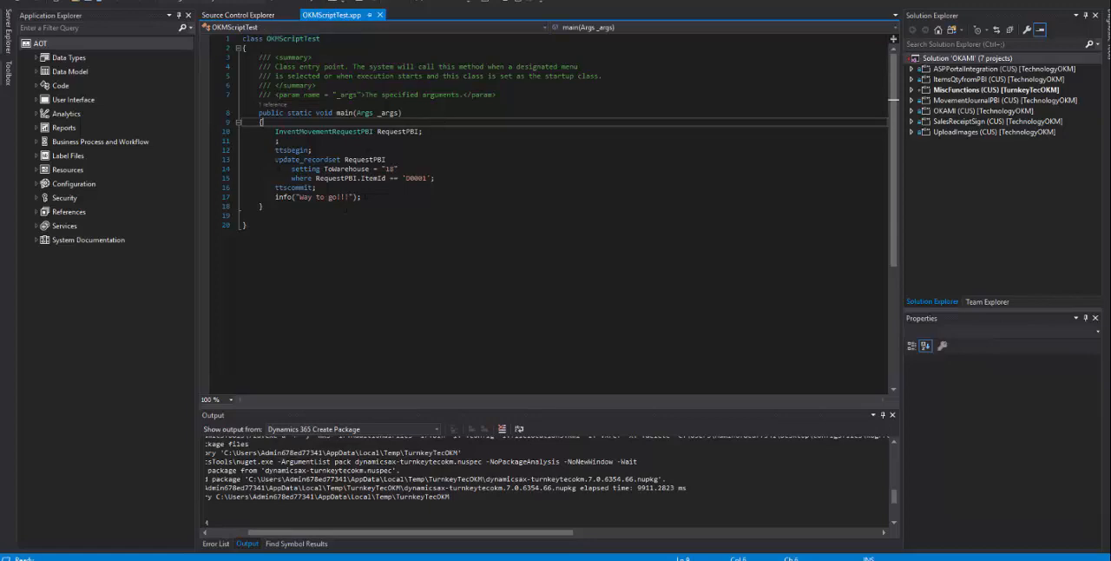
double_click(335, 132)
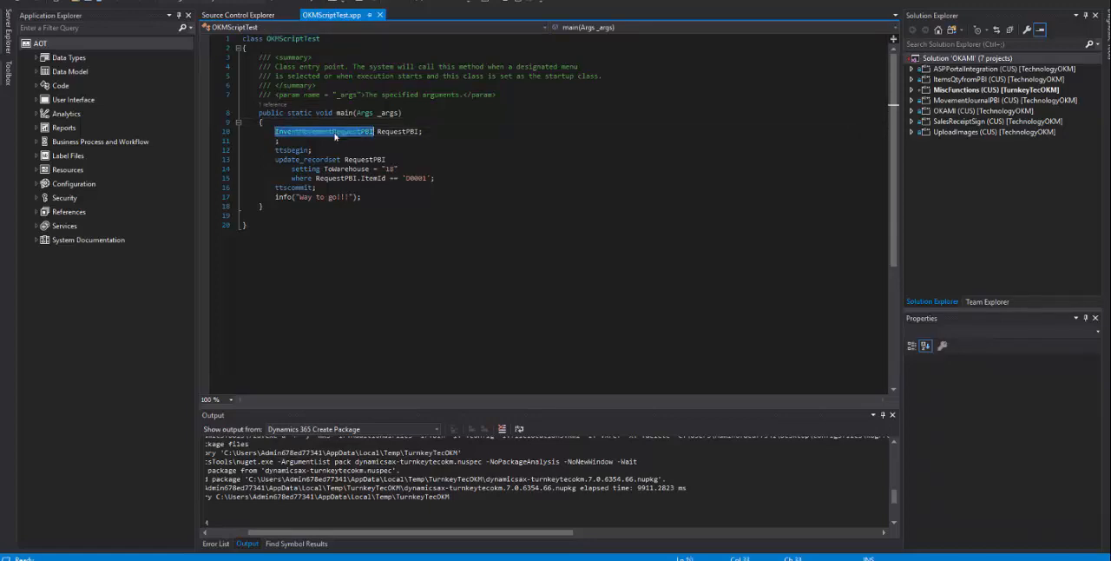
click(373, 160)
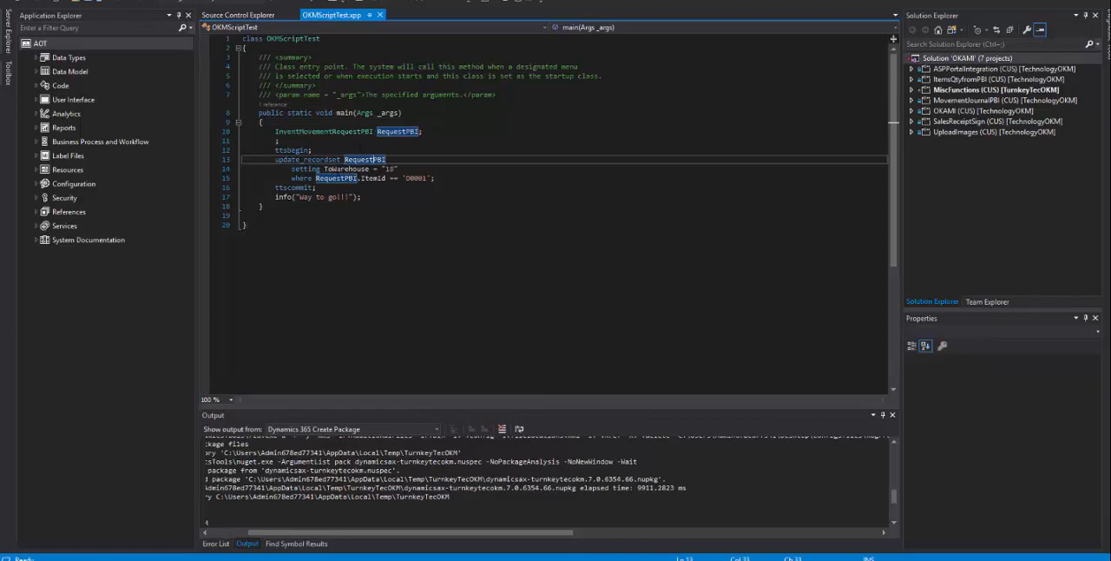
Step: Examine the ToWarehouse value and the ItemId condition in the script's update_recordset statement
double_click(338, 170)
click(388, 169)
double_click(389, 169)
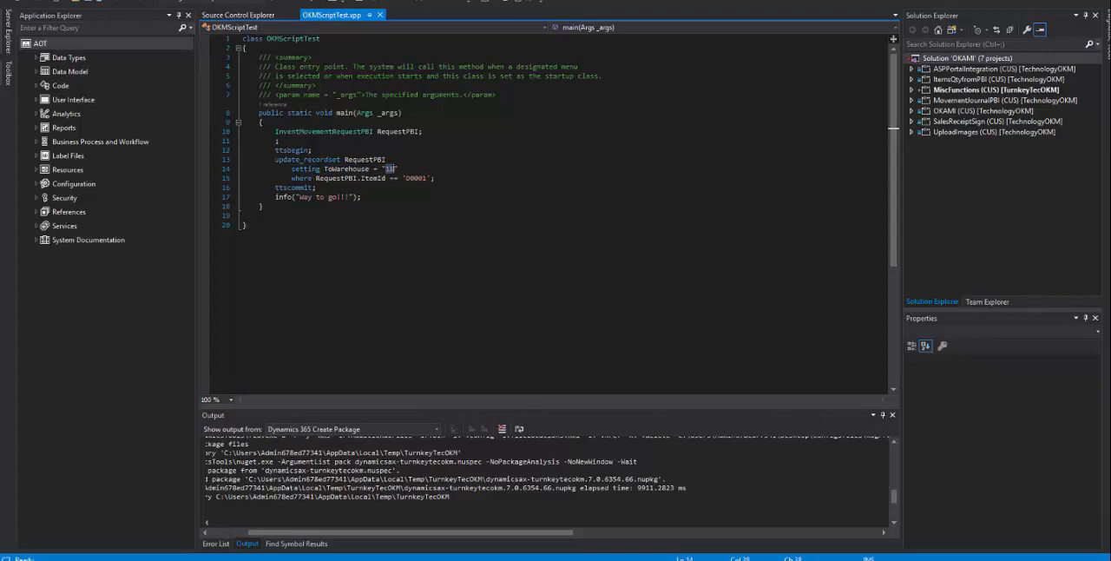
click(405, 178)
drag(406, 178, 427, 178)
click(500, 159)
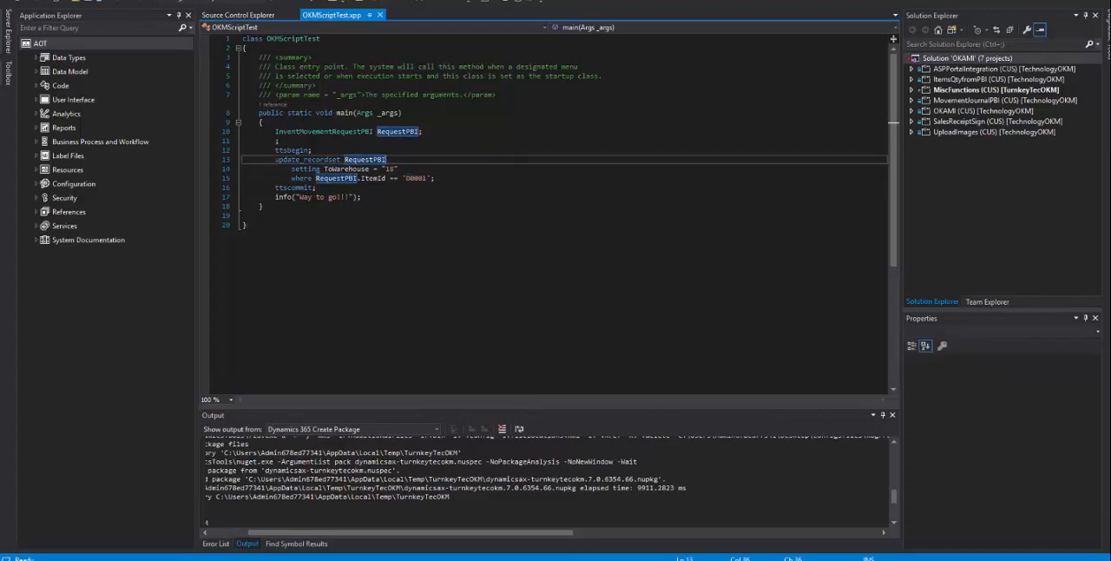
Step: Examine the declaration of the script's static main method
drag(259, 113, 403, 113)
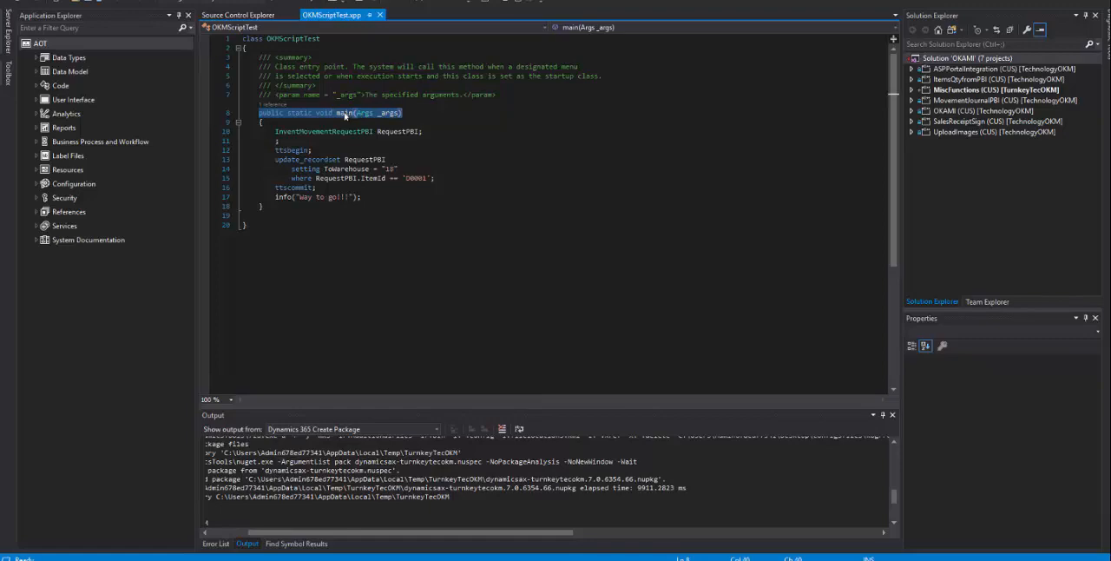
click(345, 113)
click(434, 113)
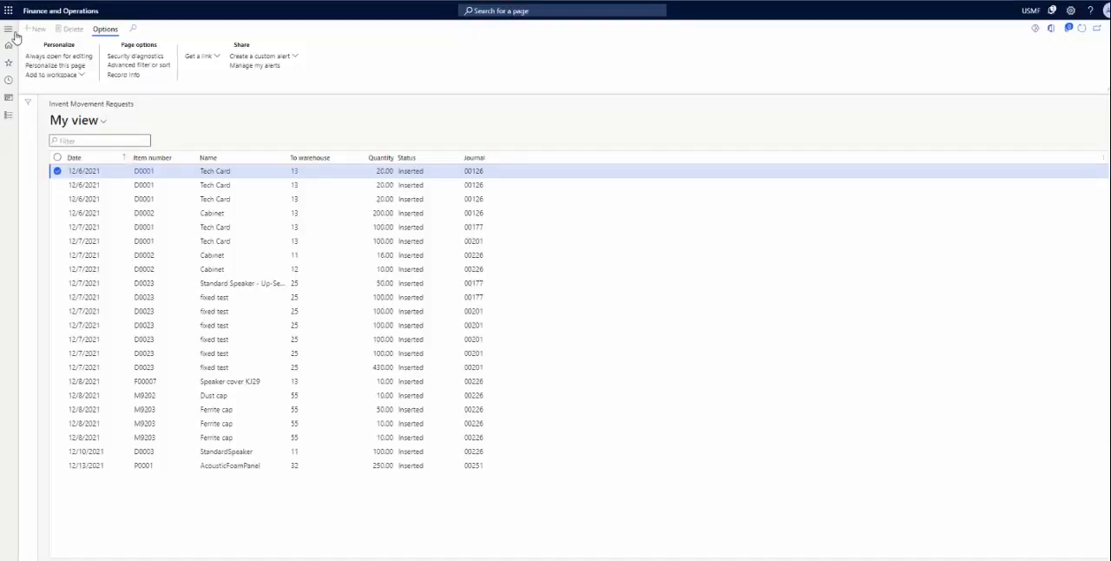
Step: Switch back to Finance and Operations, open the Custom scripts page and start uploading a deployable package
click(10, 31)
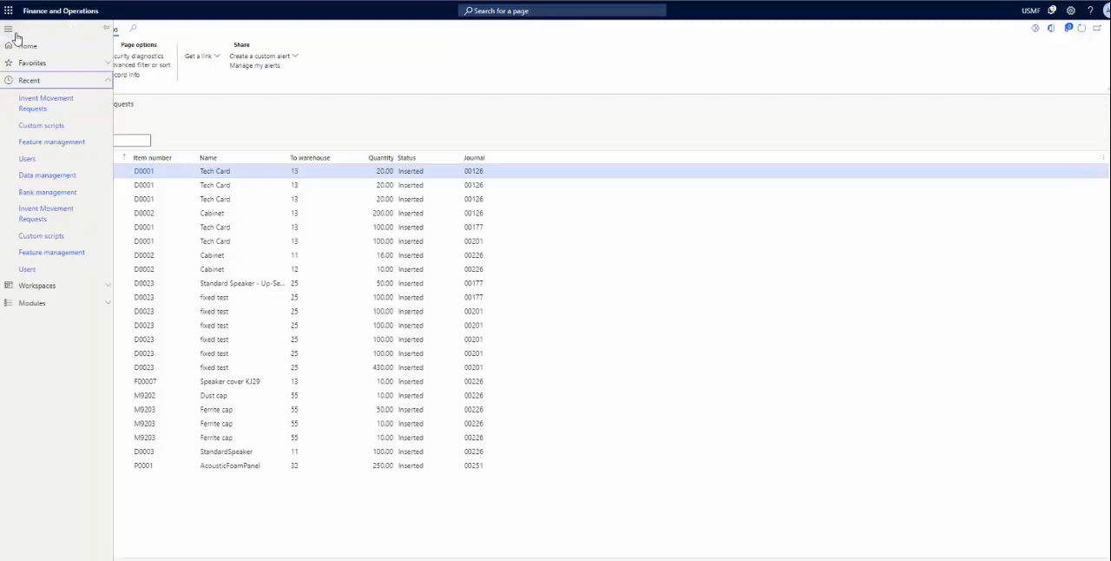
click(60, 128)
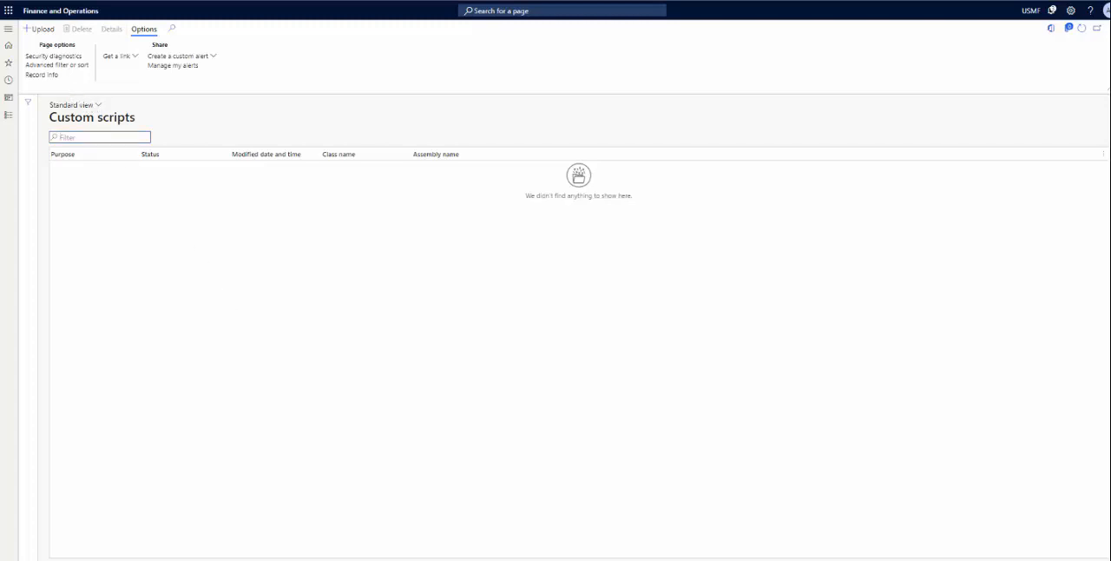
click(49, 30)
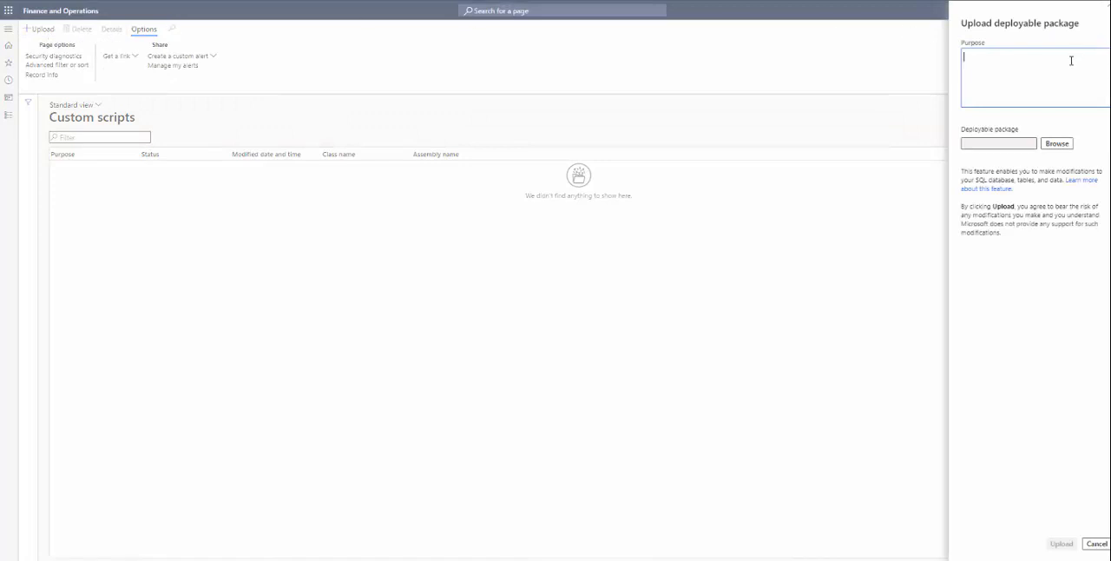
Step: Enter "Change To Wh for Tech Cards" as the purpose of the deployable package
text(Change To Wh for Tech Cards)
Step: Choose AXDeployablePackage_20220414_18_28_28.zip from the deployable package folder on the desktop and upload it
click(1056, 144)
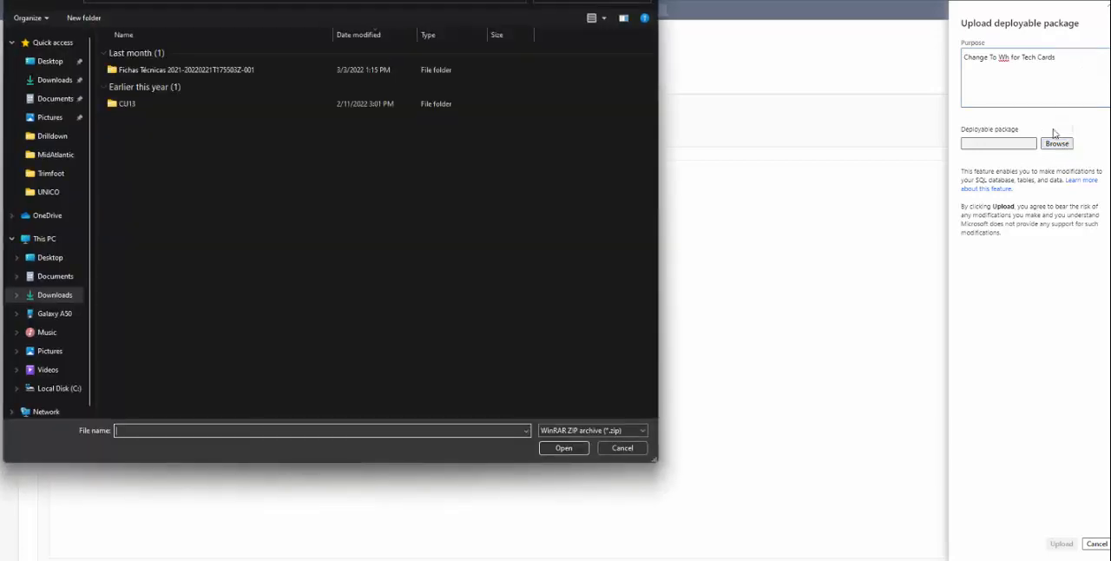
click(49, 61)
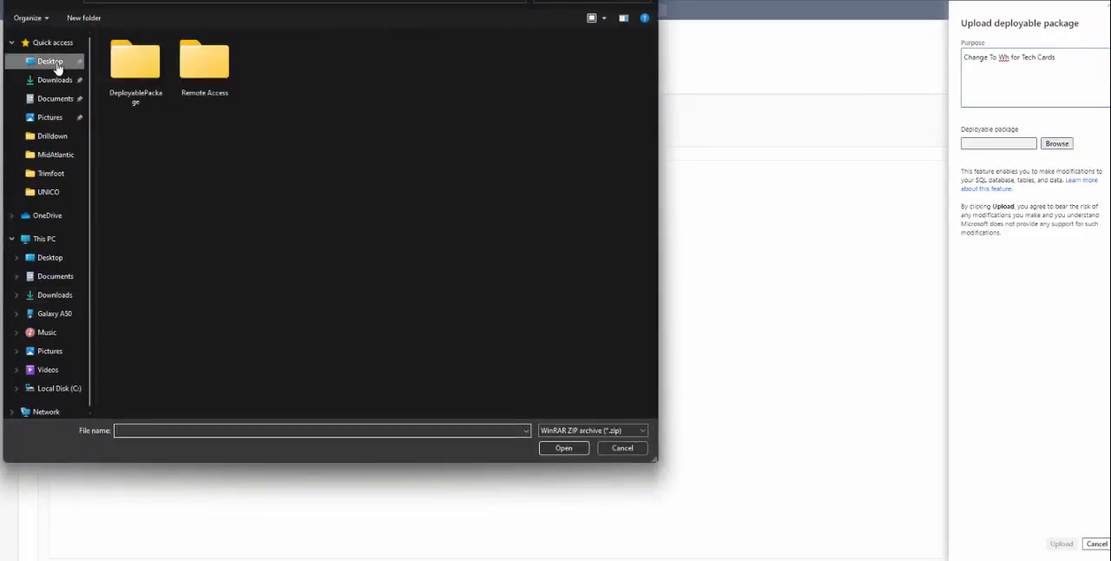
double_click(134, 74)
click(145, 57)
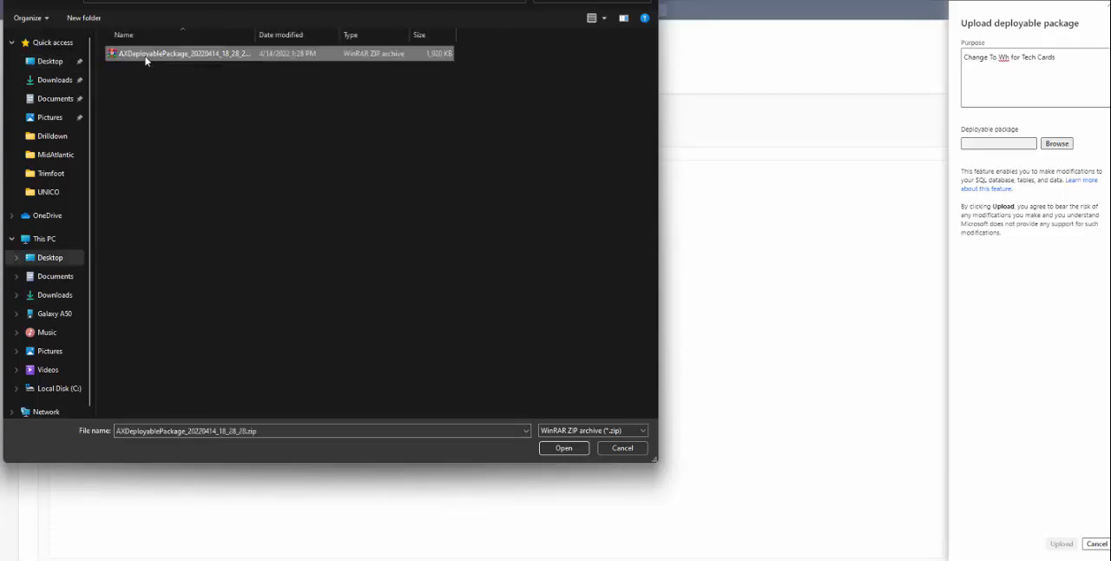
click(577, 450)
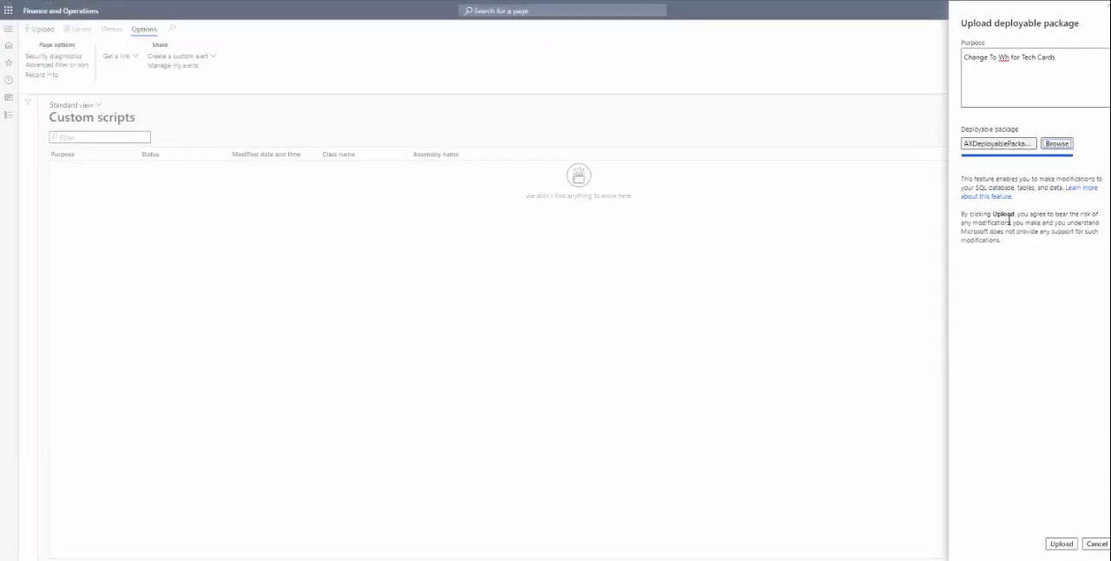
click(1063, 544)
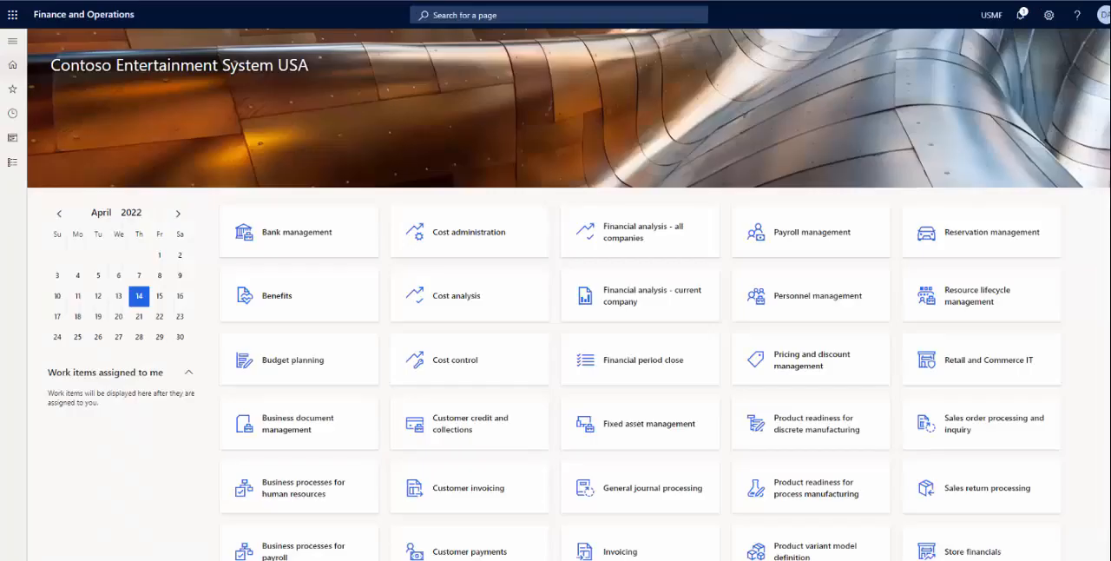
Step: Open the Custom scripts page from the System administration module's periodic database tasks and dismiss the views tip
click(15, 39)
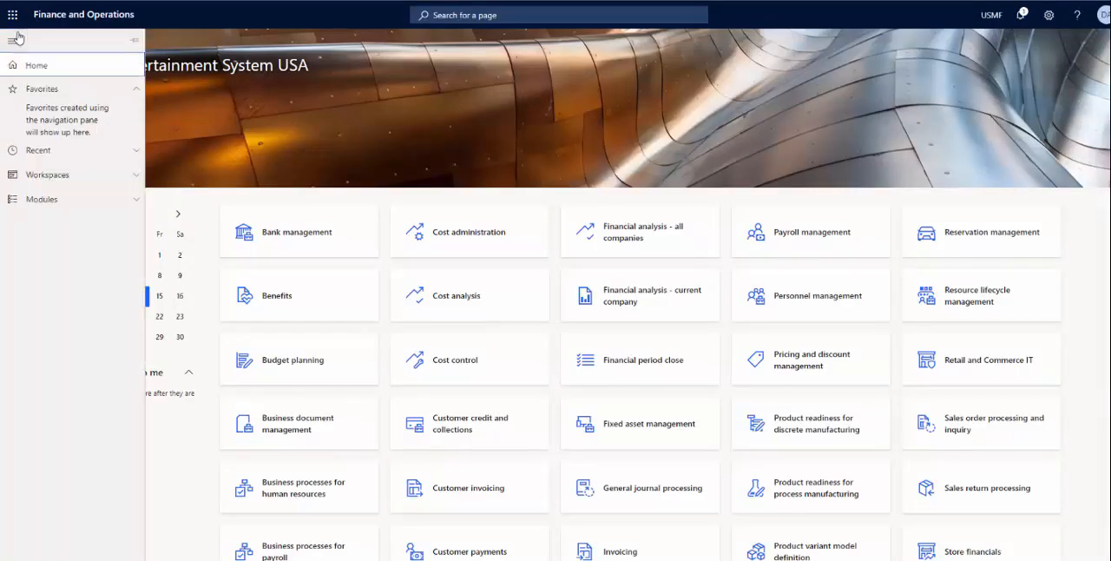
click(83, 207)
scroll(86, 213, down, 5)
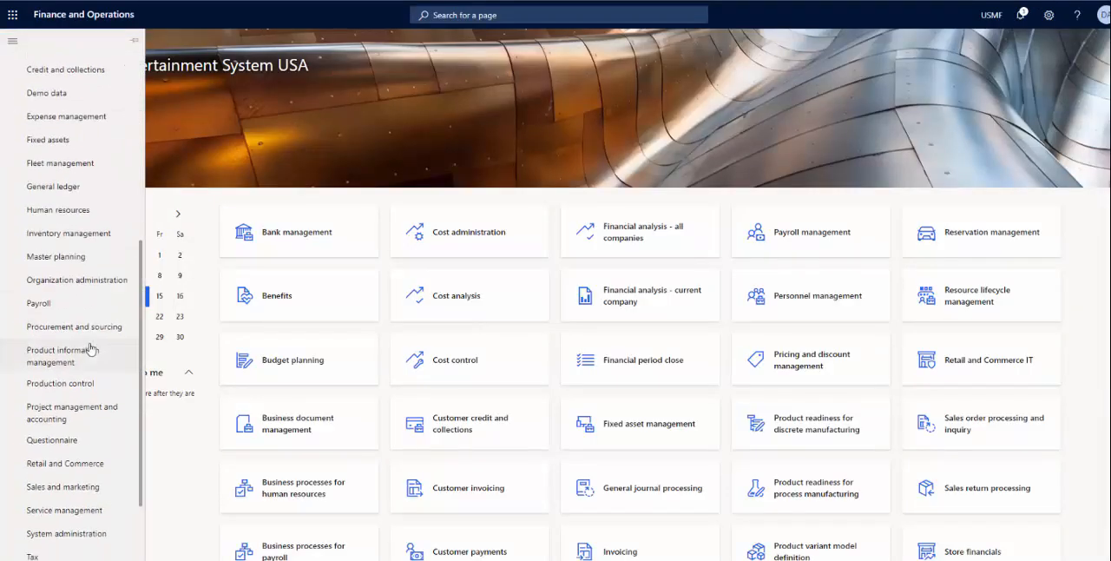
click(87, 433)
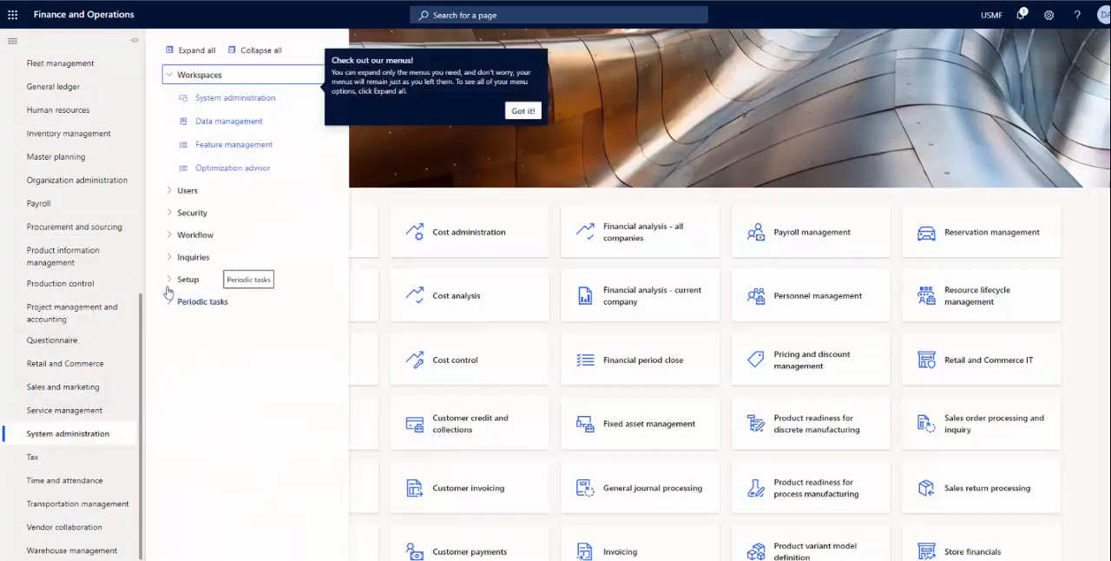
click(172, 301)
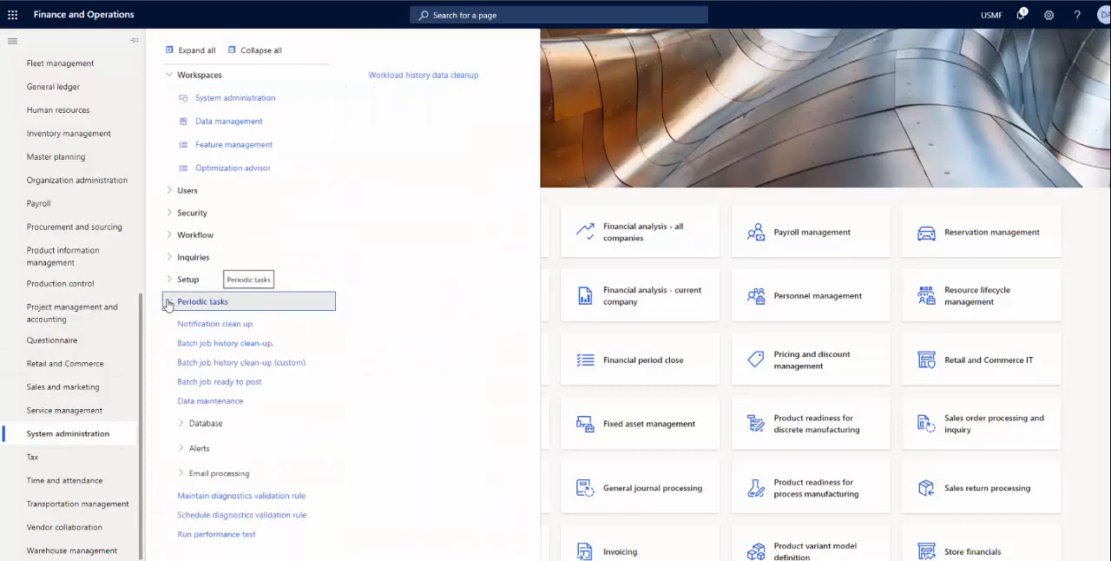
click(202, 423)
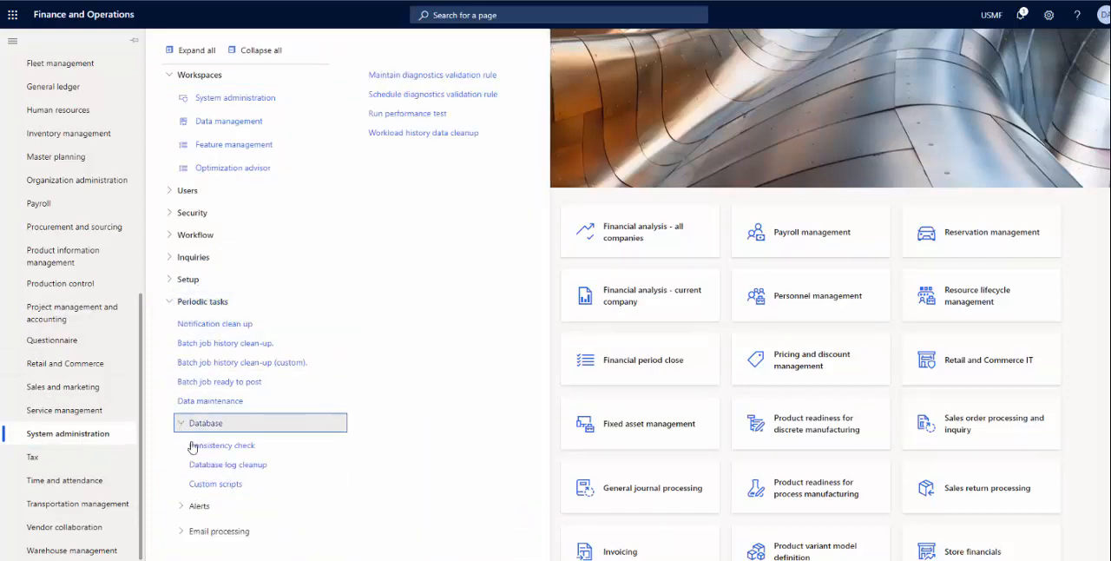
click(221, 482)
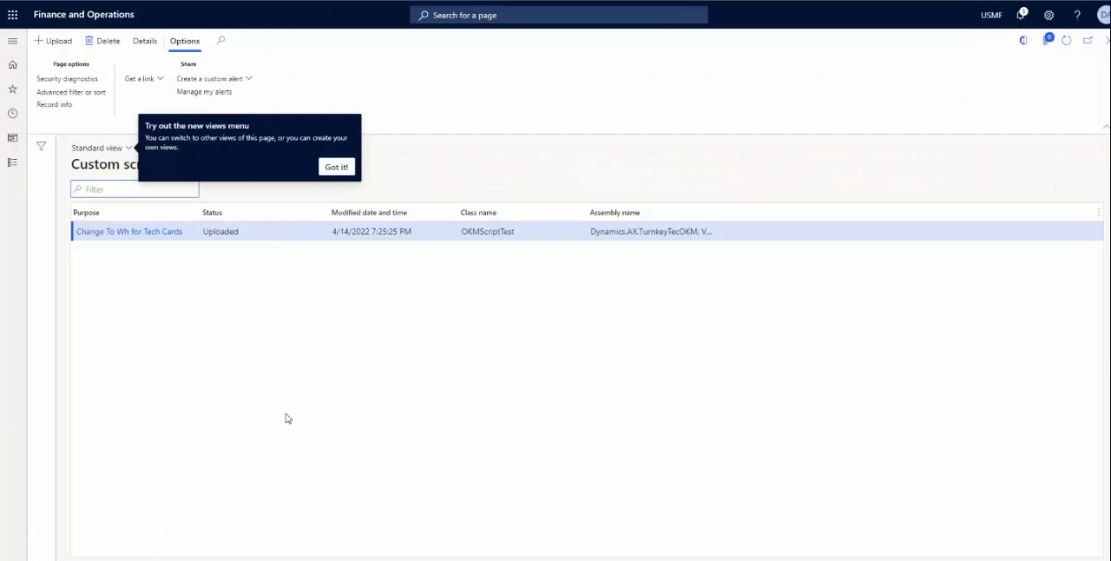
click(337, 166)
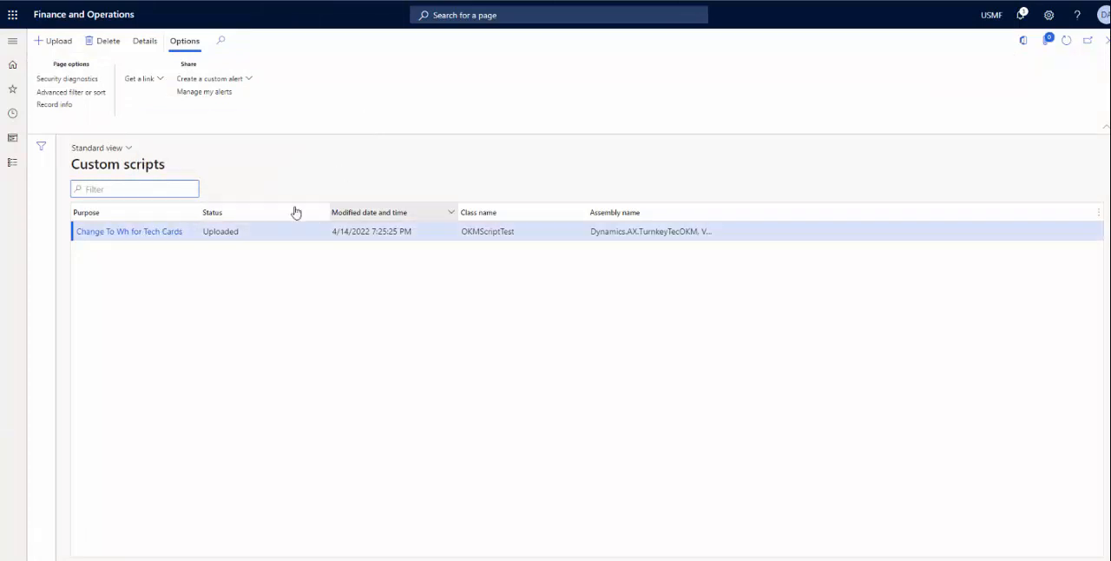
Step: Open the details of the Change To Wh for Tech Cards script, approve it and review its event entries
click(140, 41)
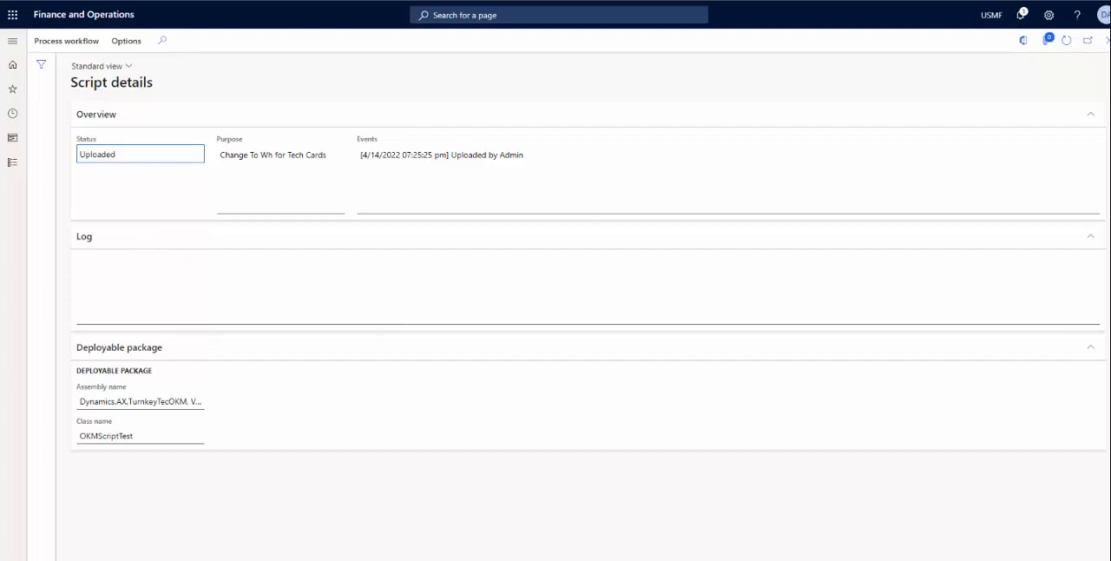
click(84, 47)
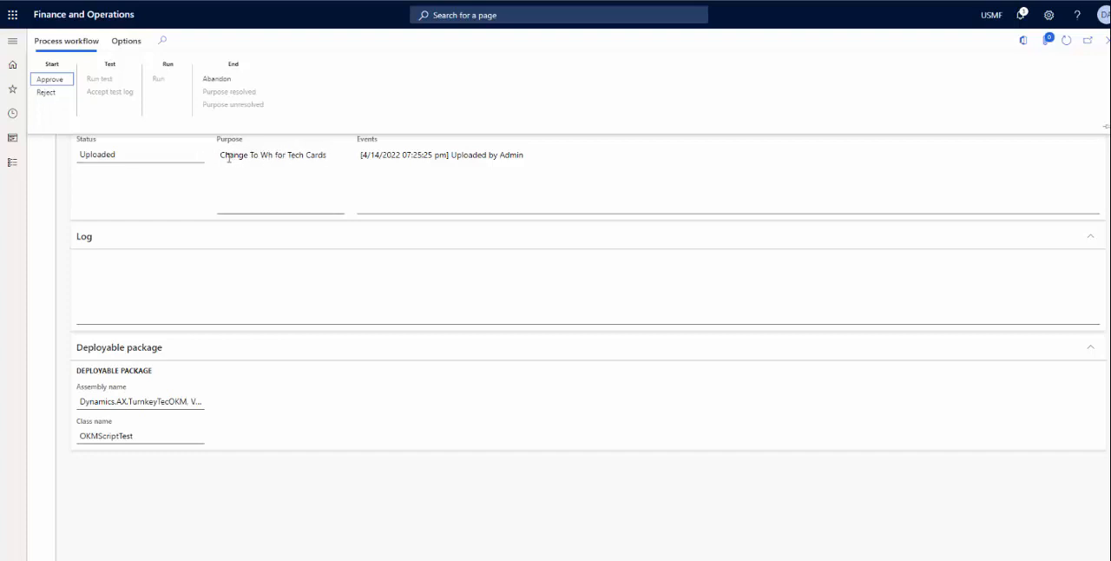
click(52, 80)
click(66, 81)
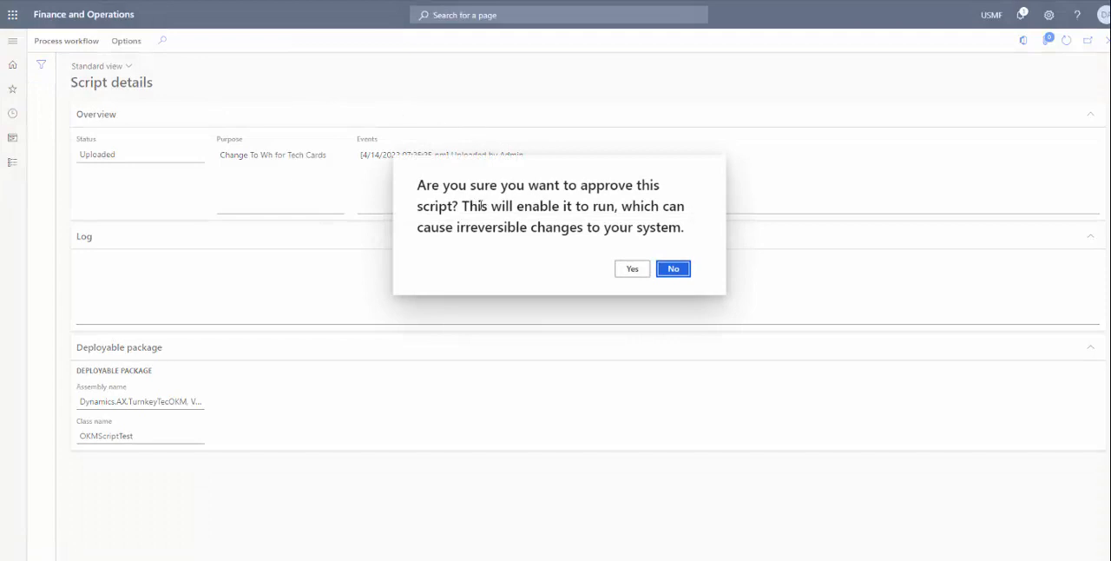
click(635, 268)
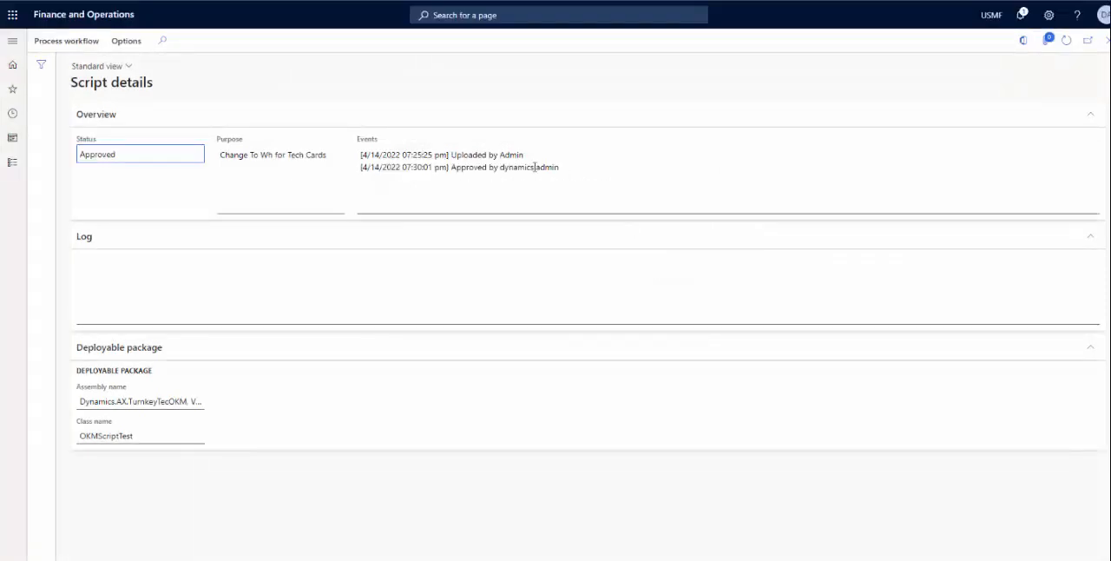
drag(361, 154, 520, 163)
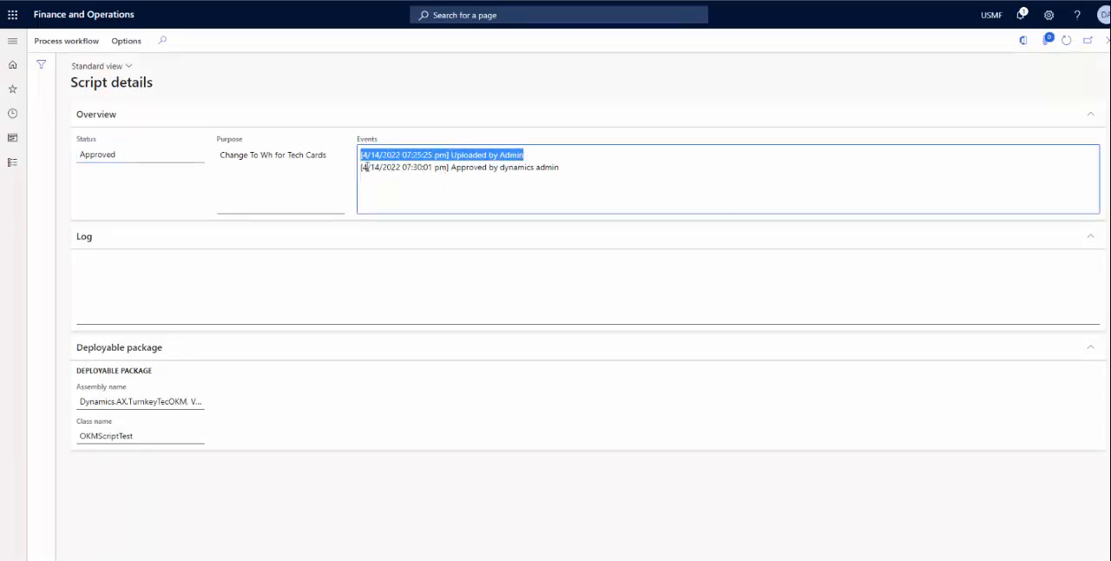
drag(361, 167, 561, 167)
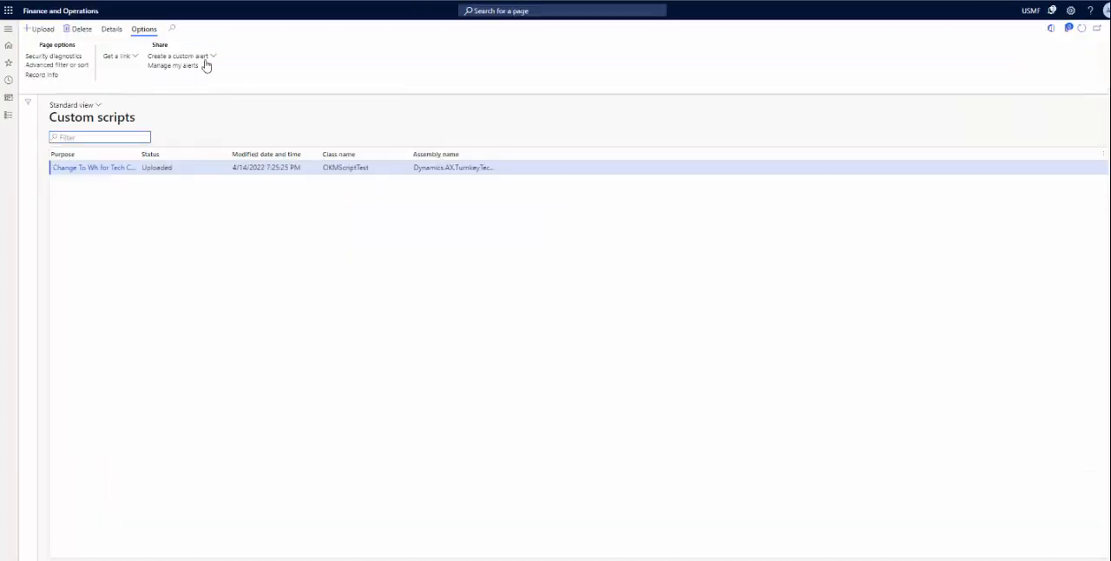
Step: Refresh the custom scripts list in the other user's session, reopen the script's details and run its test
click(1084, 31)
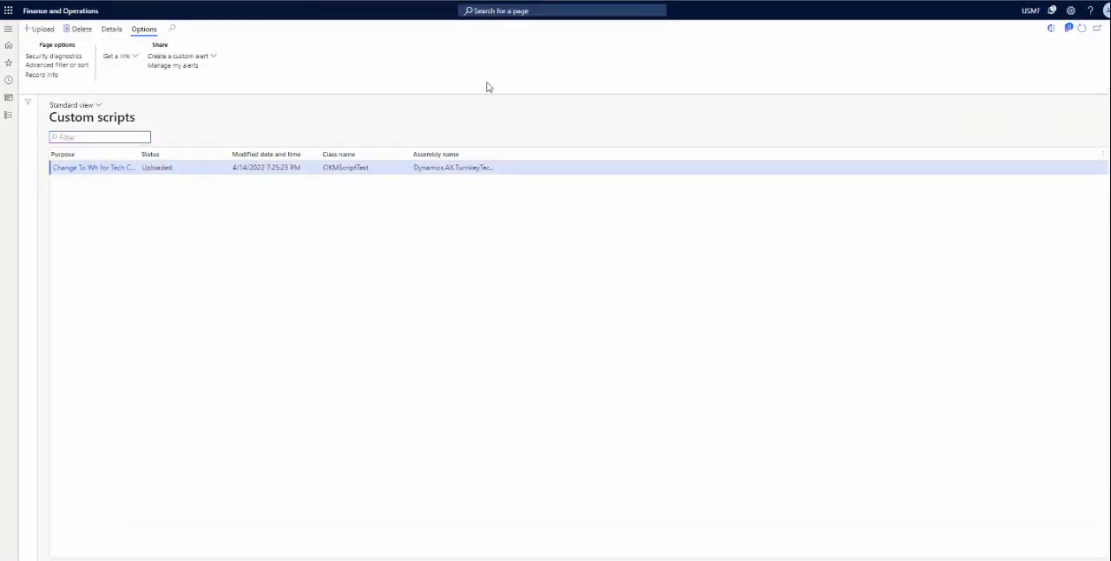
click(112, 31)
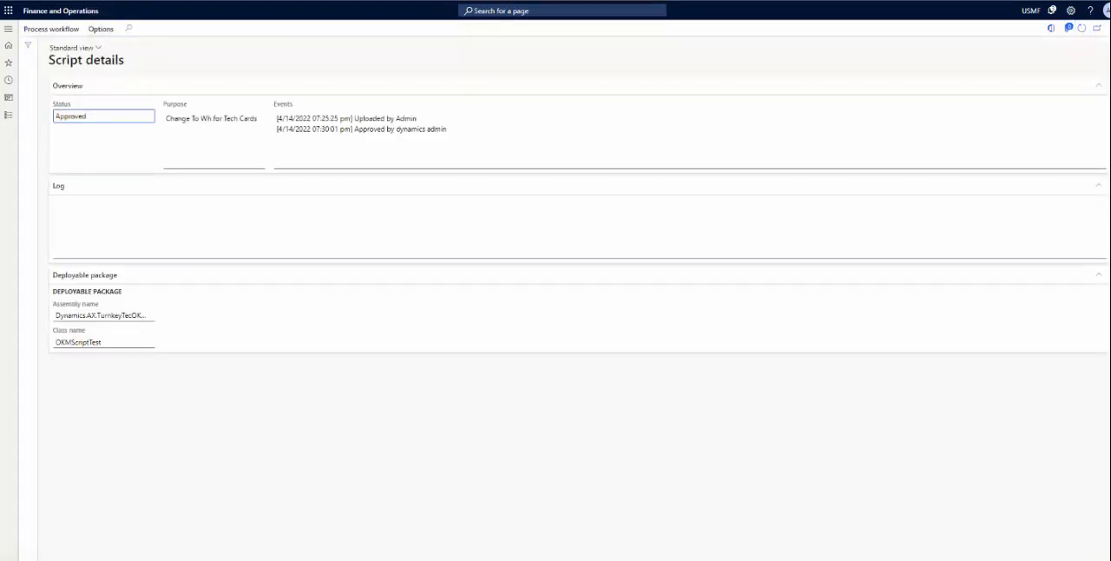
click(52, 29)
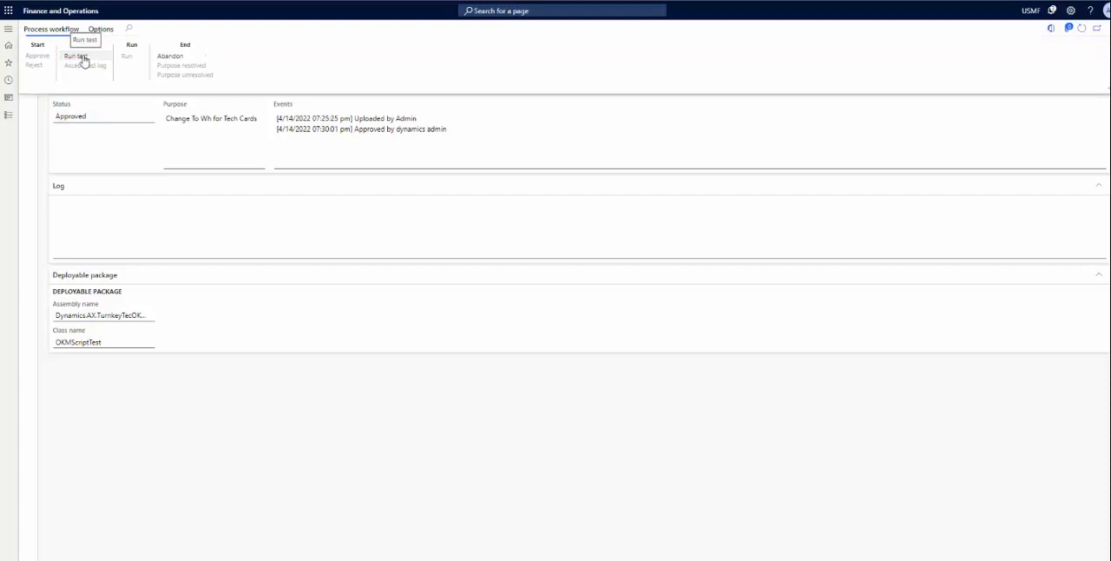
click(88, 58)
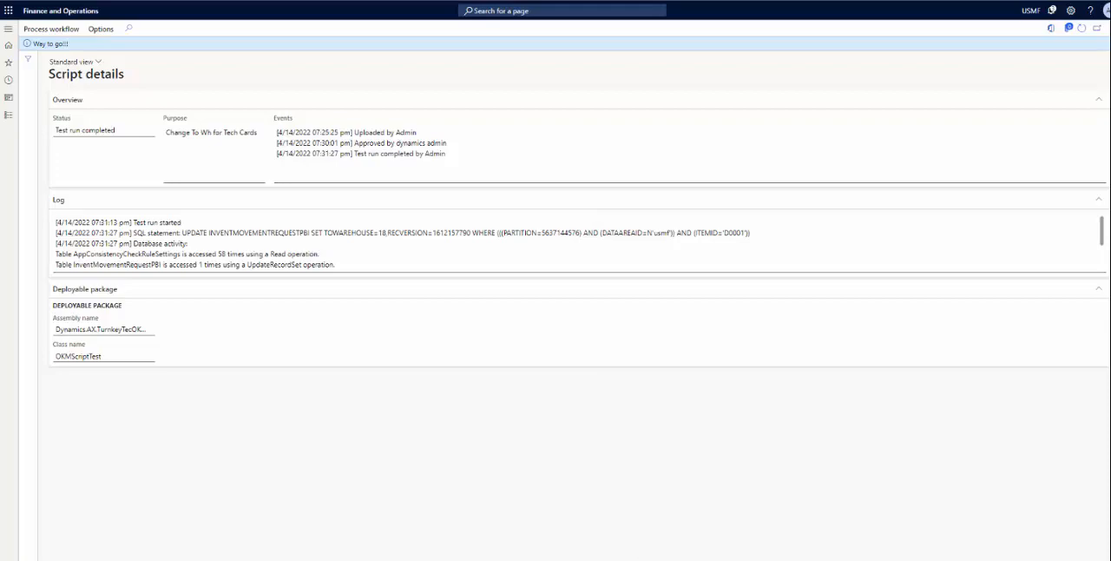
Step: Switch to Visual Studio to check the script's info message, and return to Finance and Operations to examine the test run event
click(648, 469)
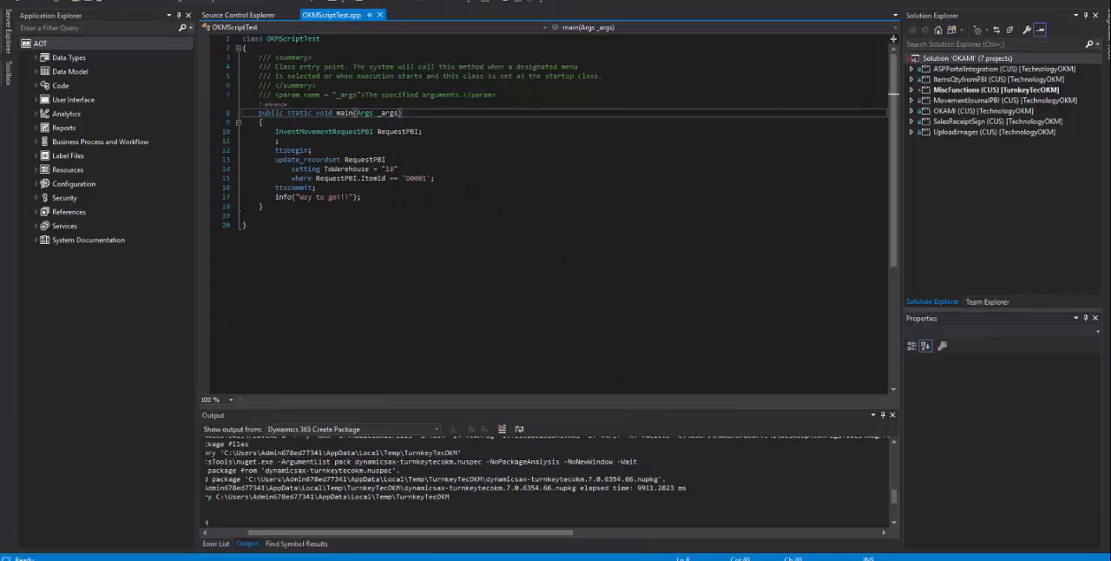
drag(300, 197, 345, 197)
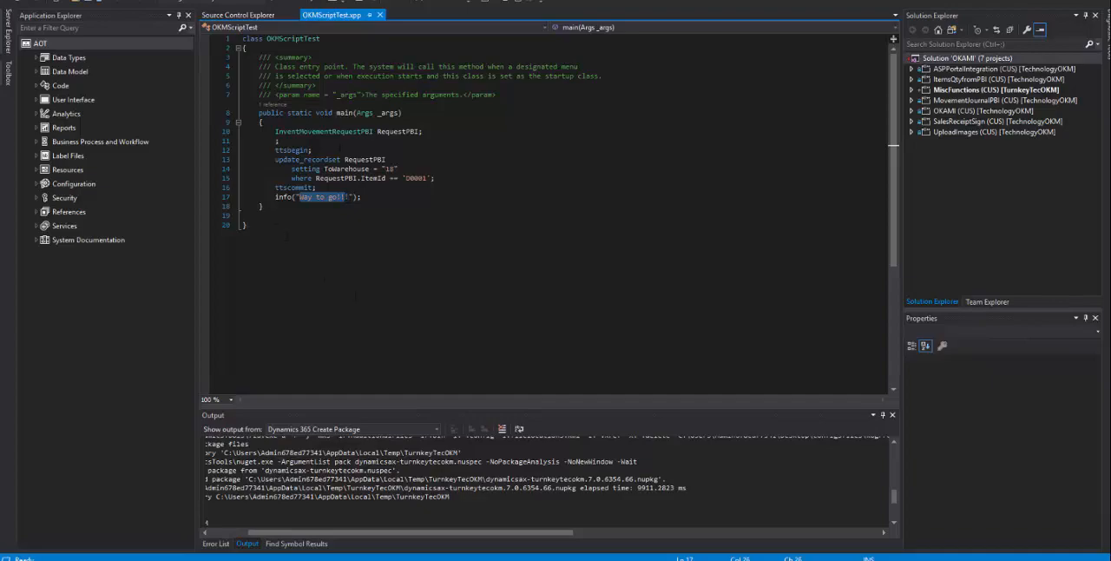
key(alt+Tab)
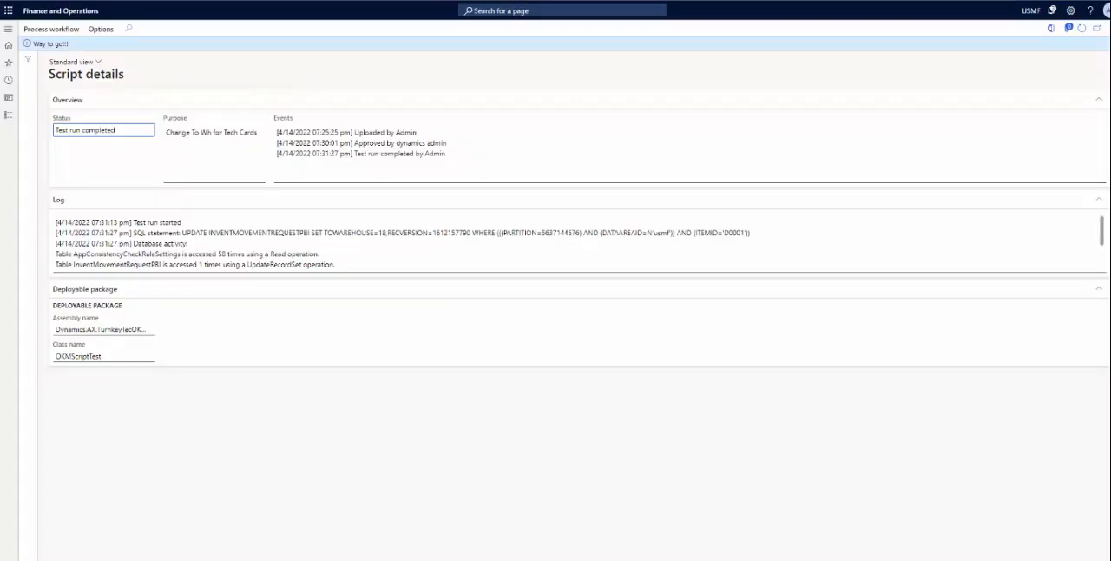
drag(446, 154, 356, 158)
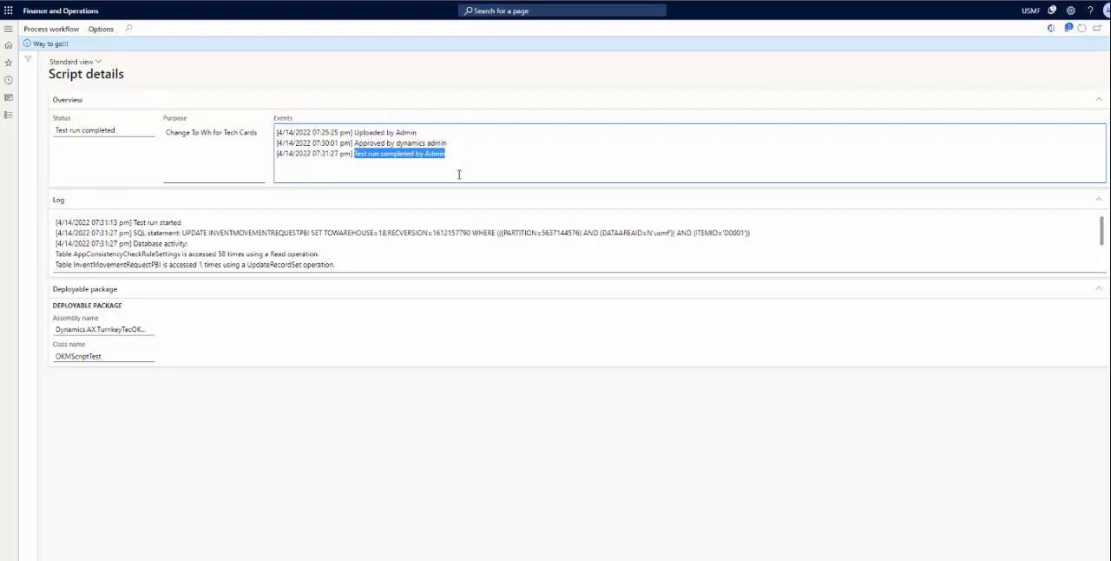
click(76, 31)
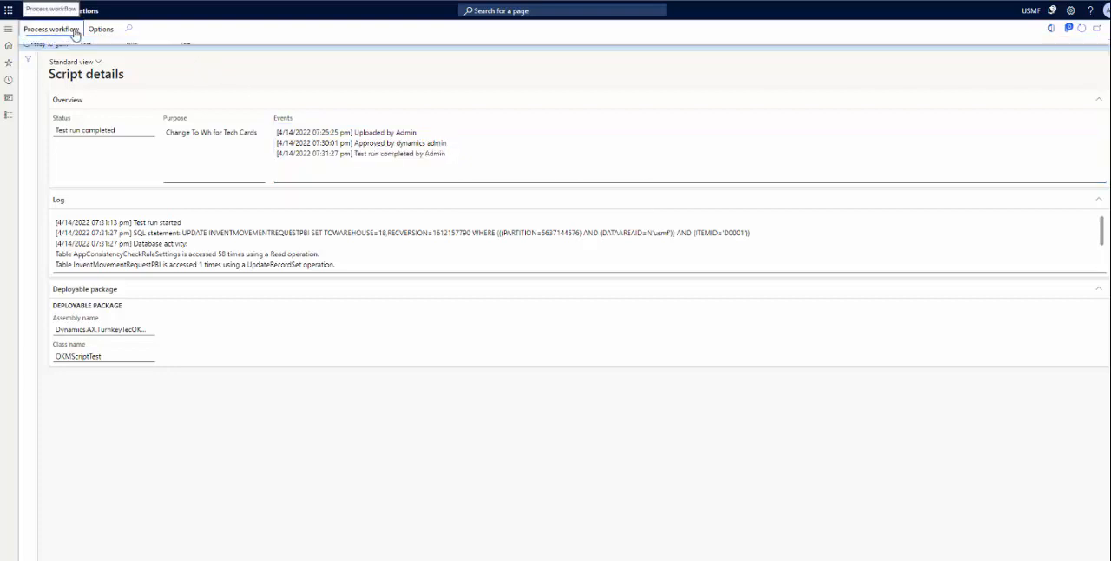
click(75, 31)
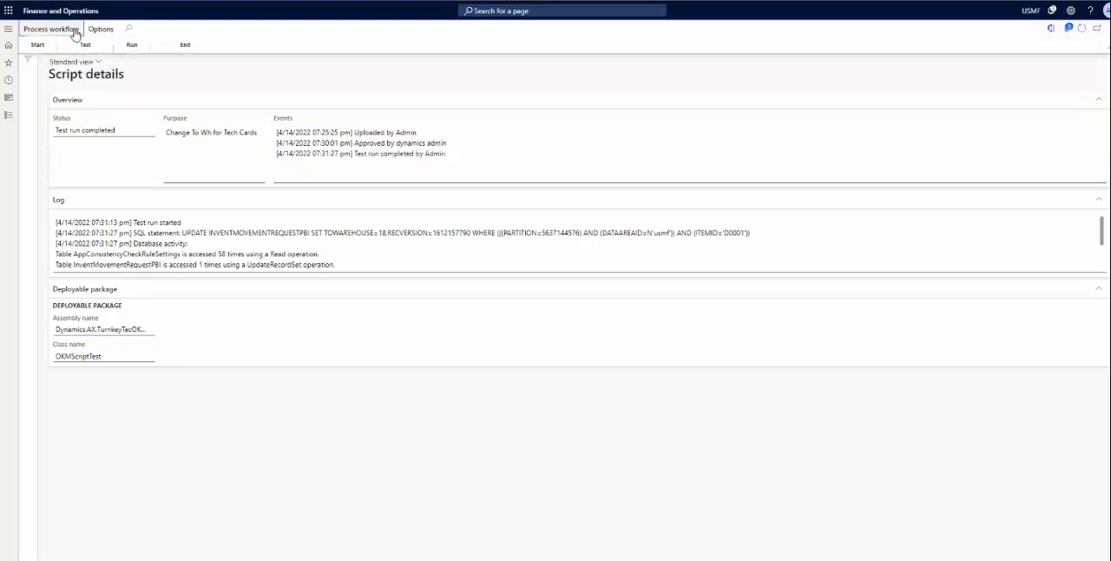
click(75, 30)
click(97, 67)
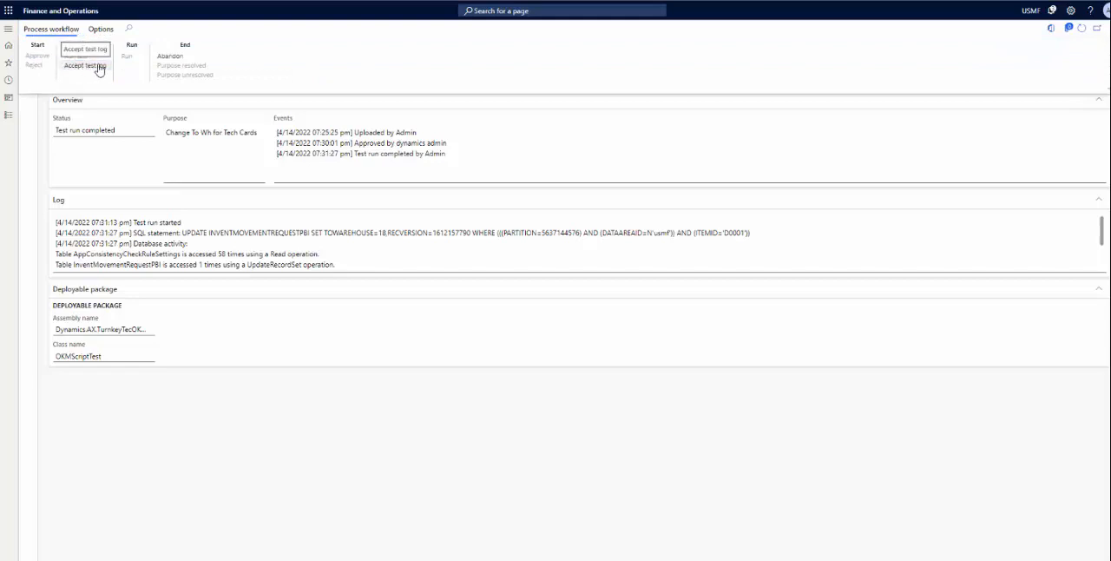
Step: Open the Invent Movement Requests page to check the destination warehouses of the Tech Card requests
click(9, 30)
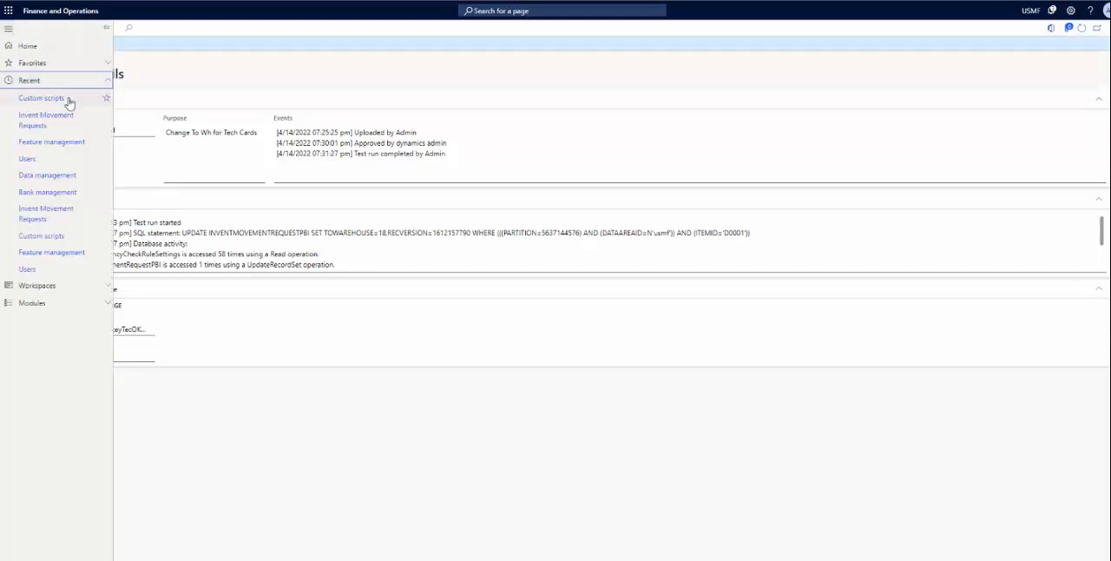
click(58, 123)
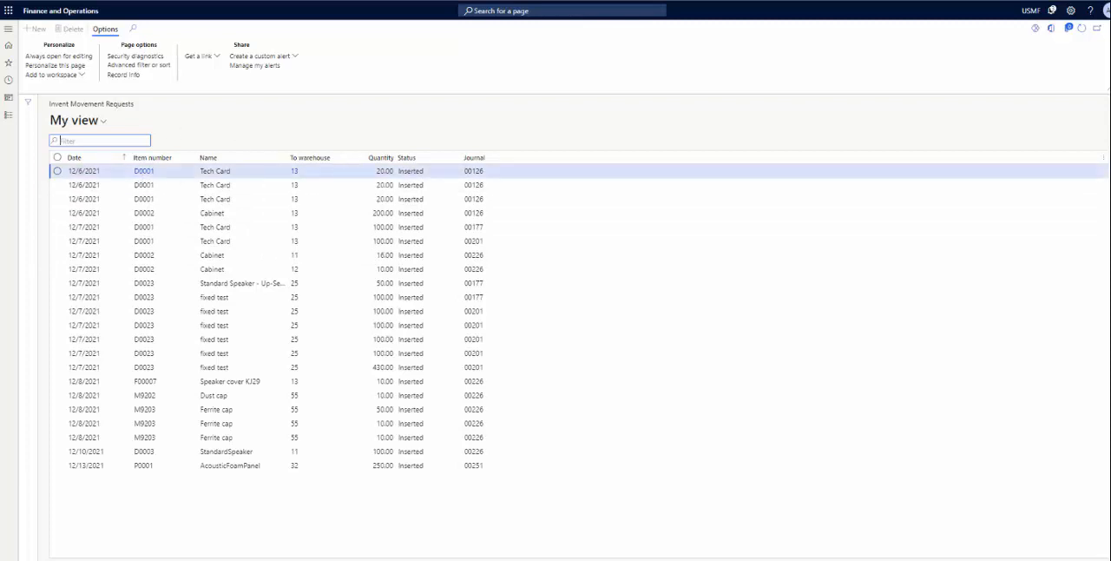
Step: Return to the details of the Change To Wh for Tech Cards script and accept its test log
click(8, 29)
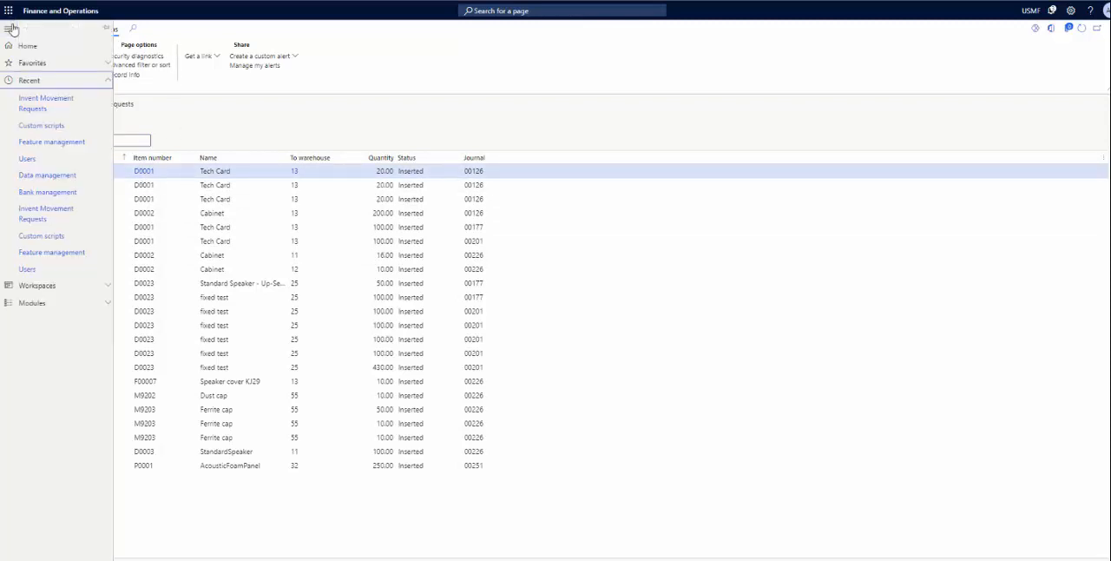
click(61, 128)
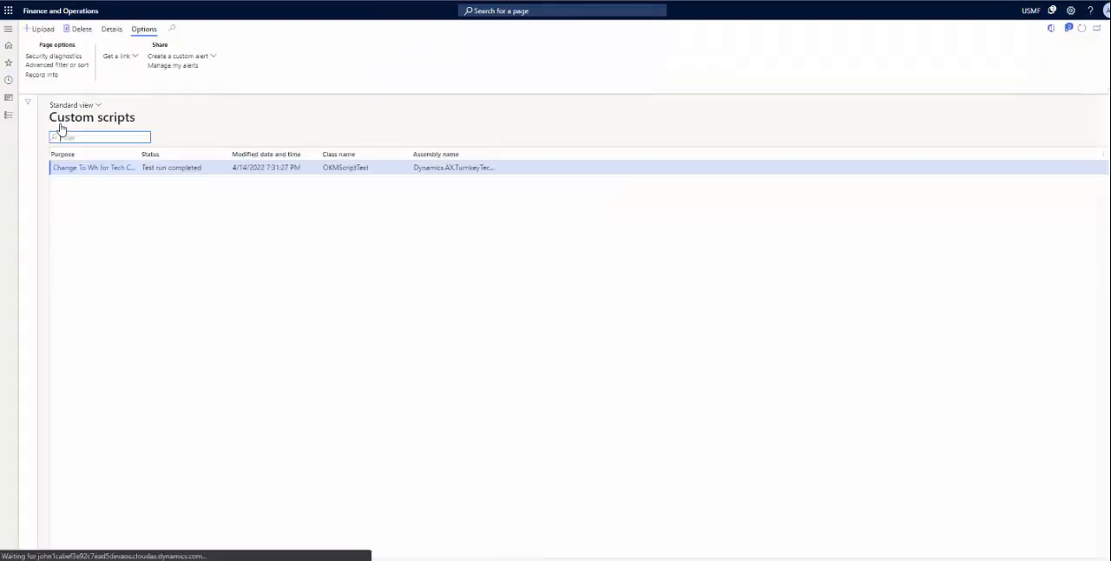
click(111, 28)
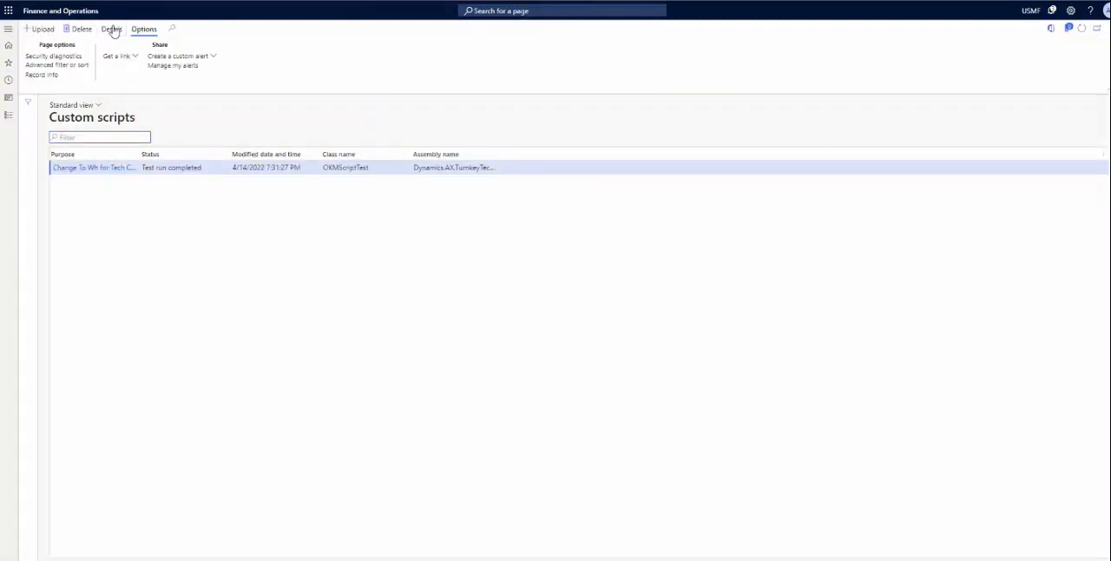
click(76, 30)
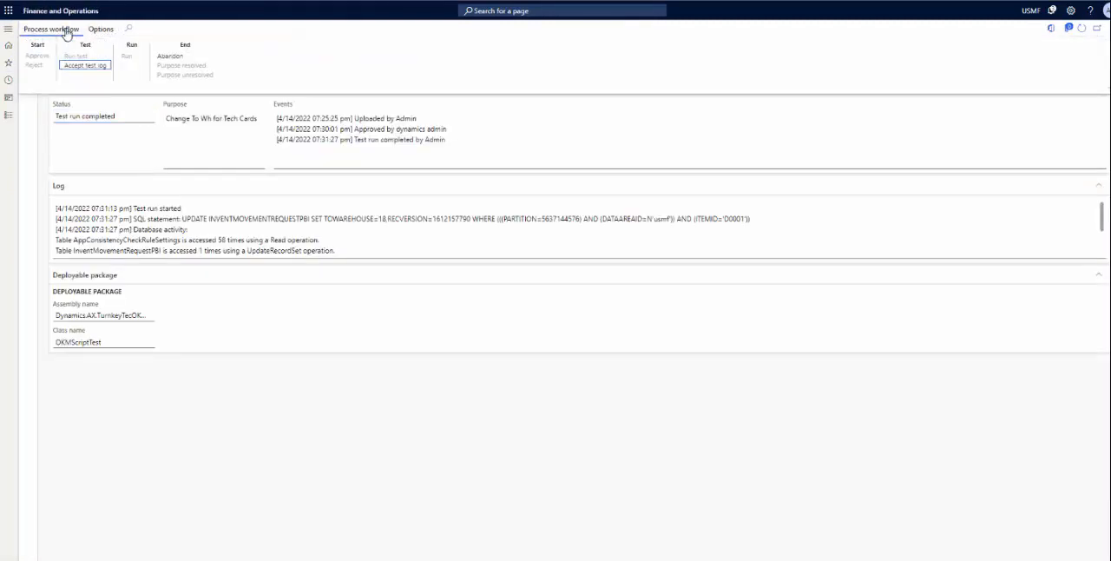
click(93, 69)
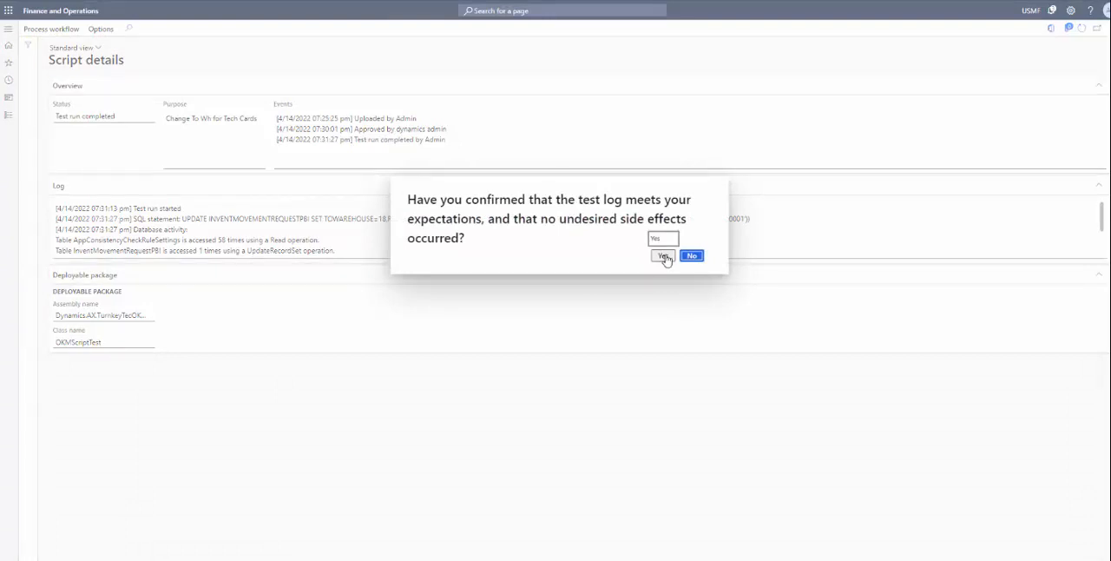
click(664, 256)
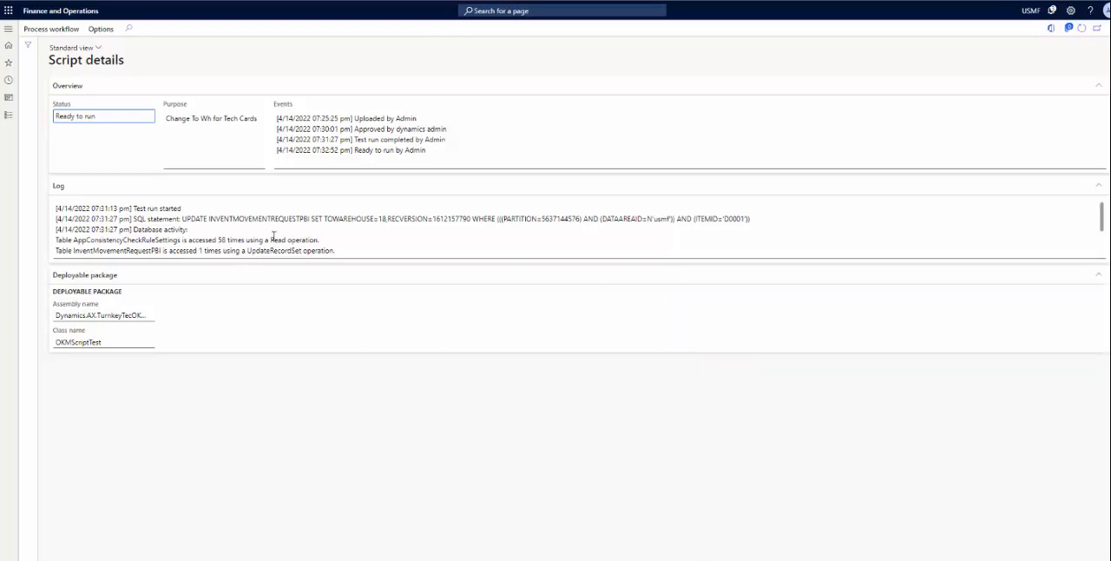
Step: Run the approved custom script, confirm the run and check the message it outputs
click(63, 33)
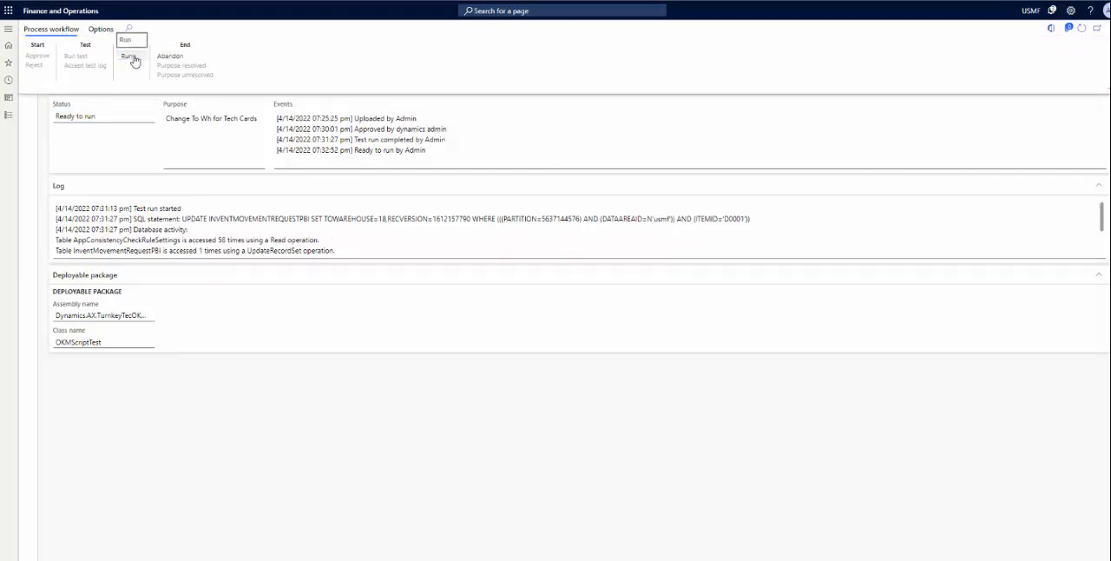
click(130, 57)
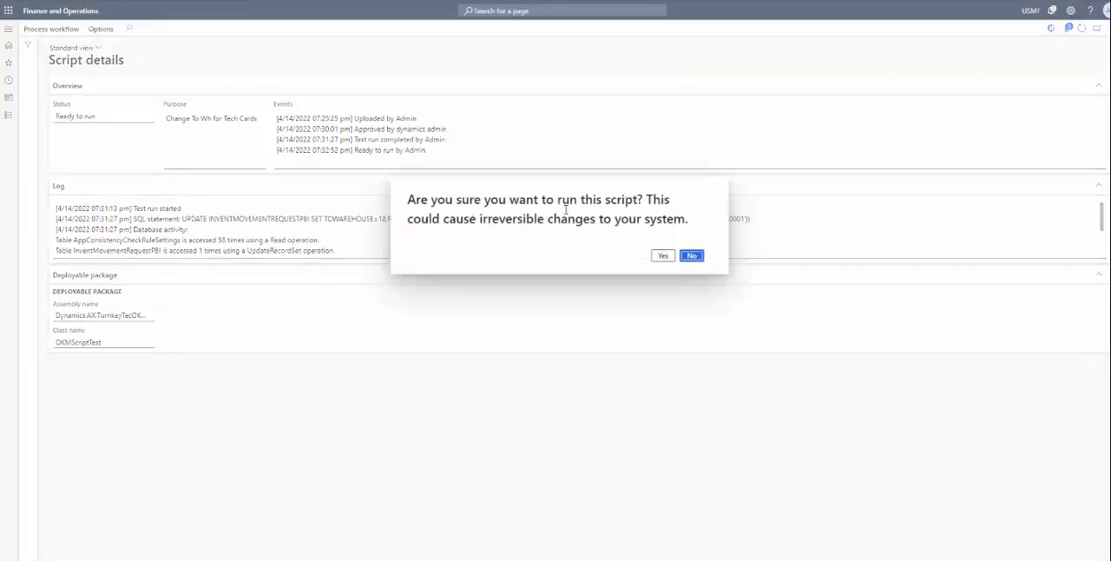
click(663, 258)
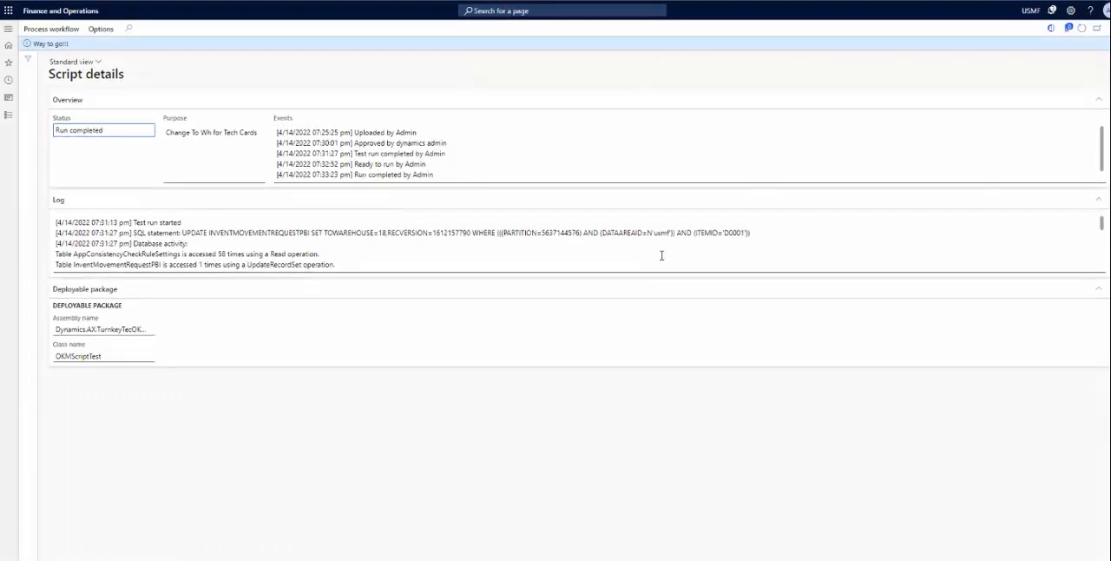
drag(69, 44, 27, 49)
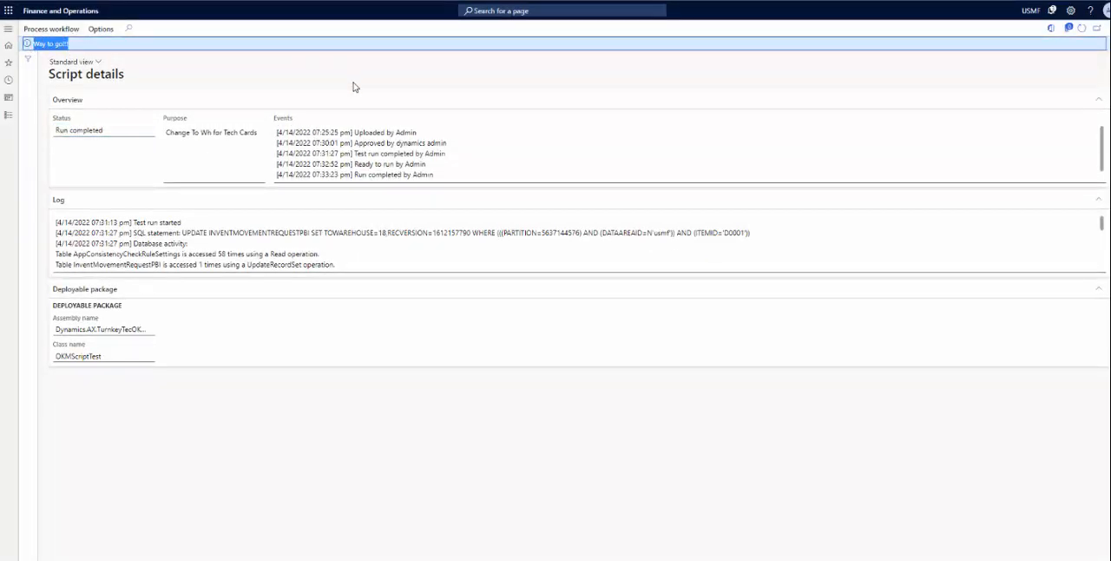
Step: Reopen the Invent Movement Requests page and check the destination warehouse of the first Tech Card request
click(7, 30)
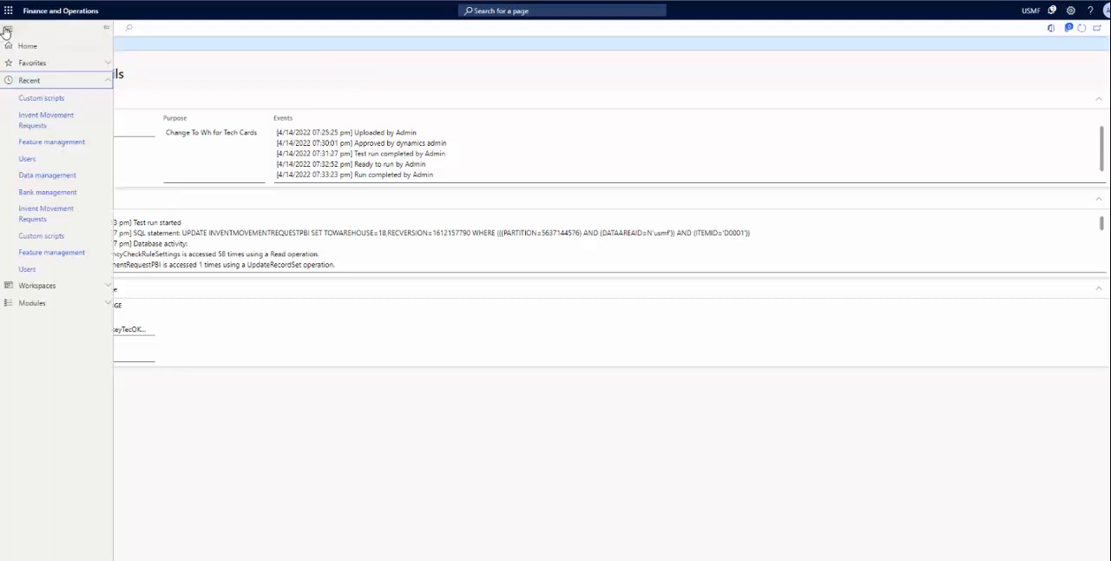
click(60, 120)
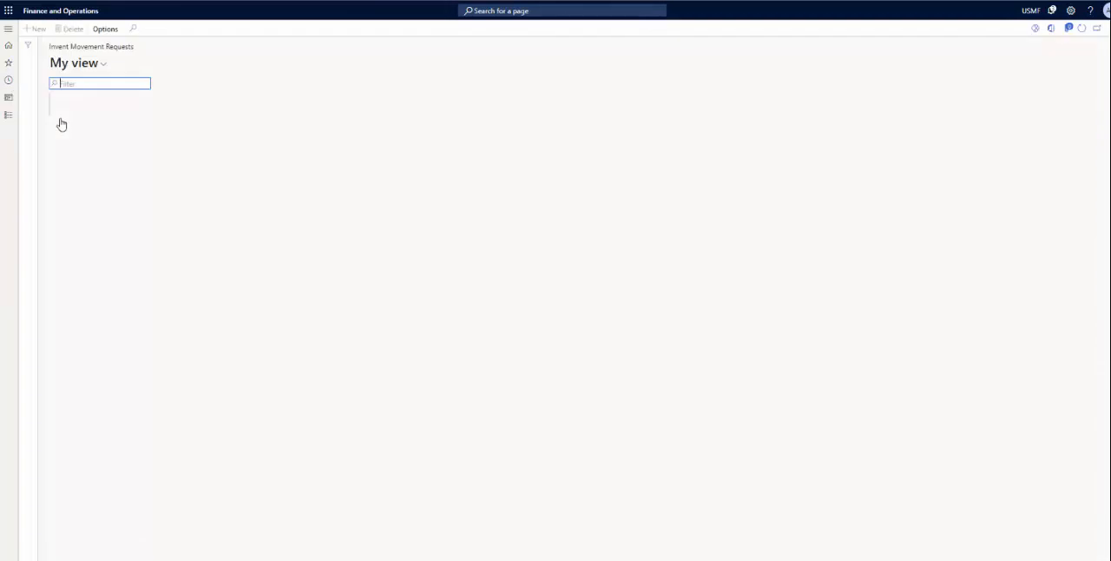
click(293, 174)
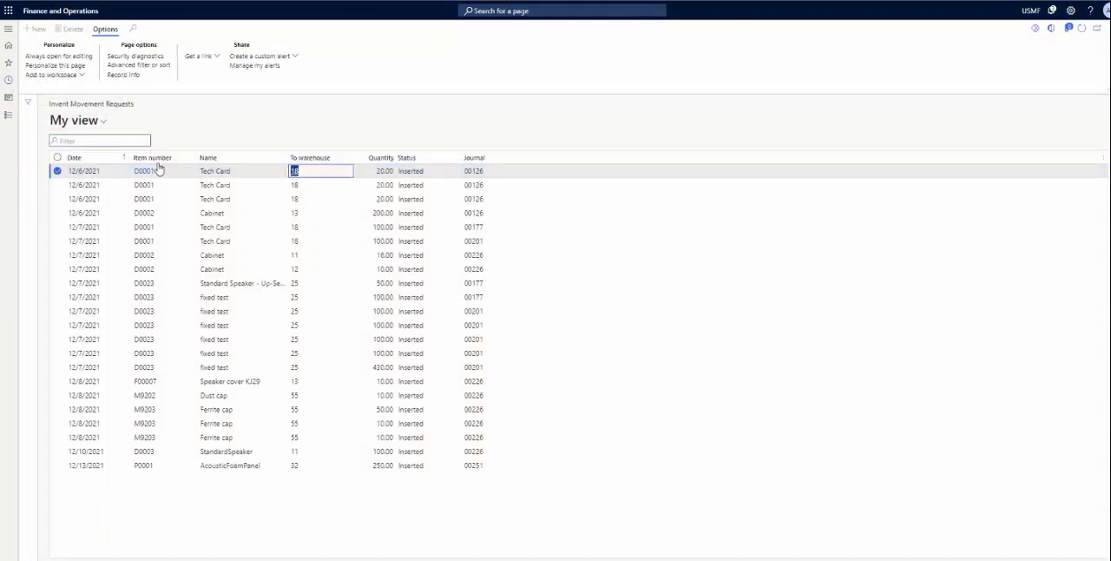